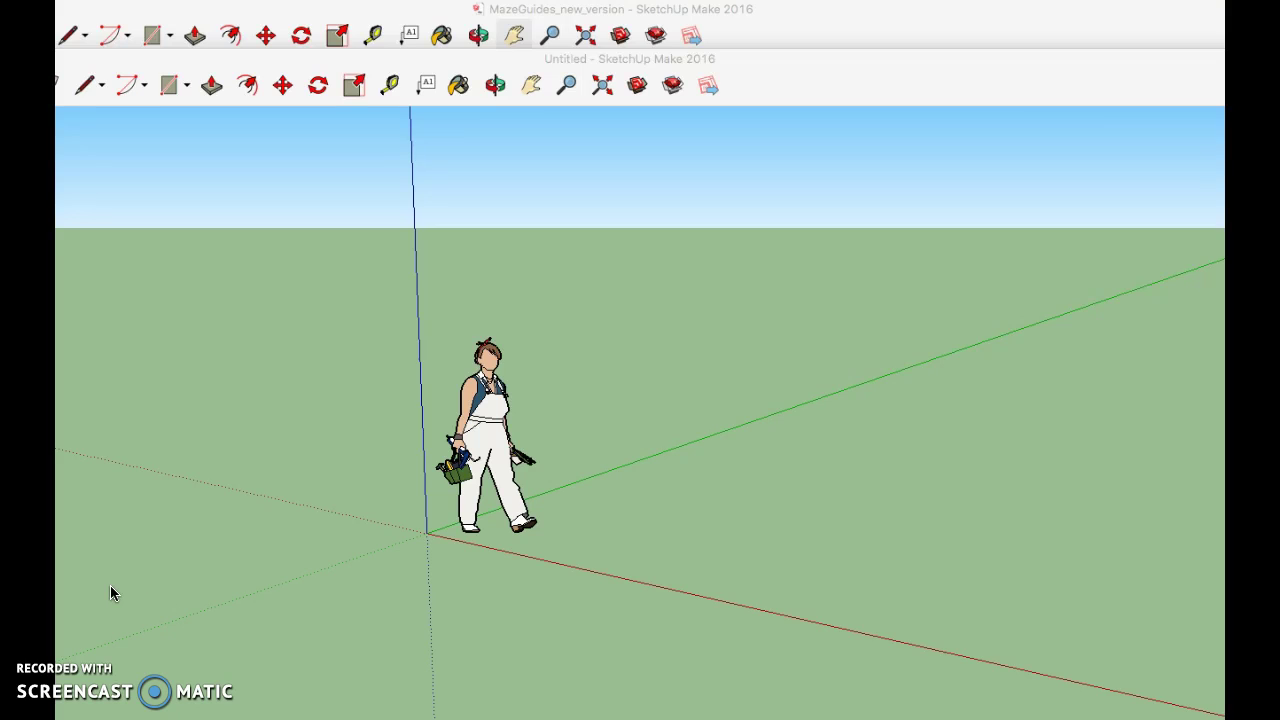
- Start opening an existing model, browse folder locations, then cancel the Open dialog
left_click(128, 0)
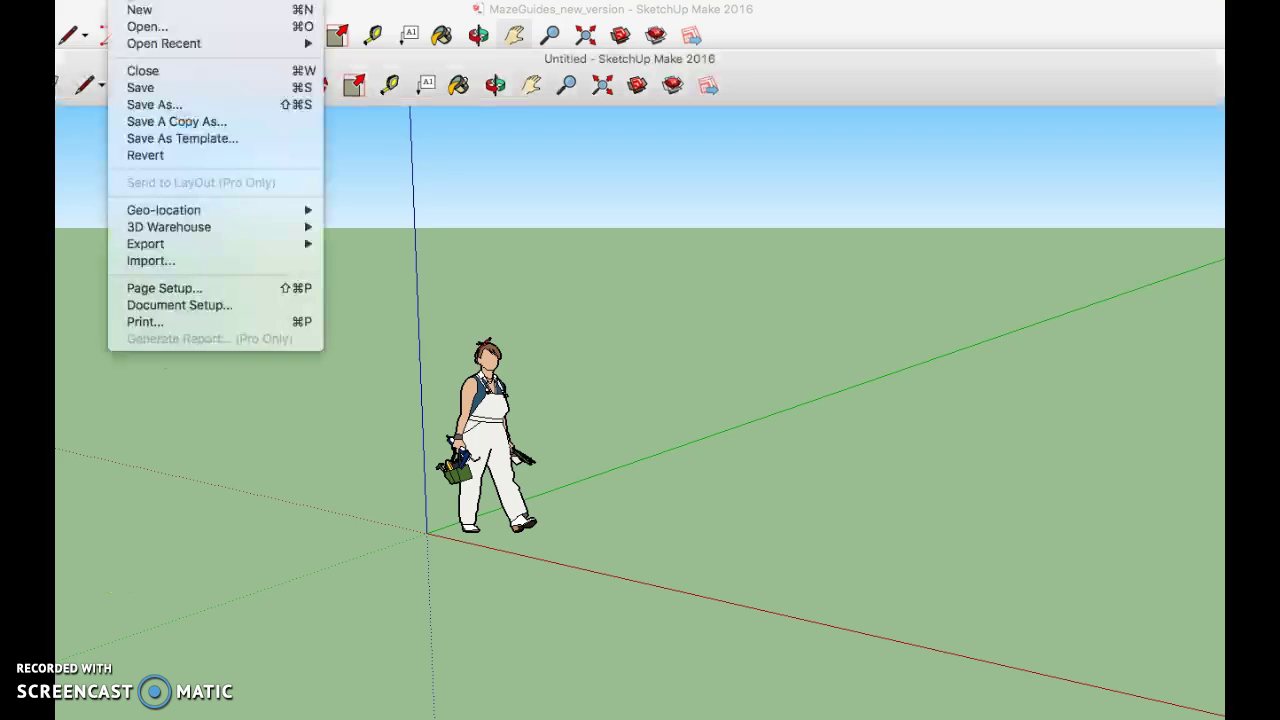
left_click(140, 28)
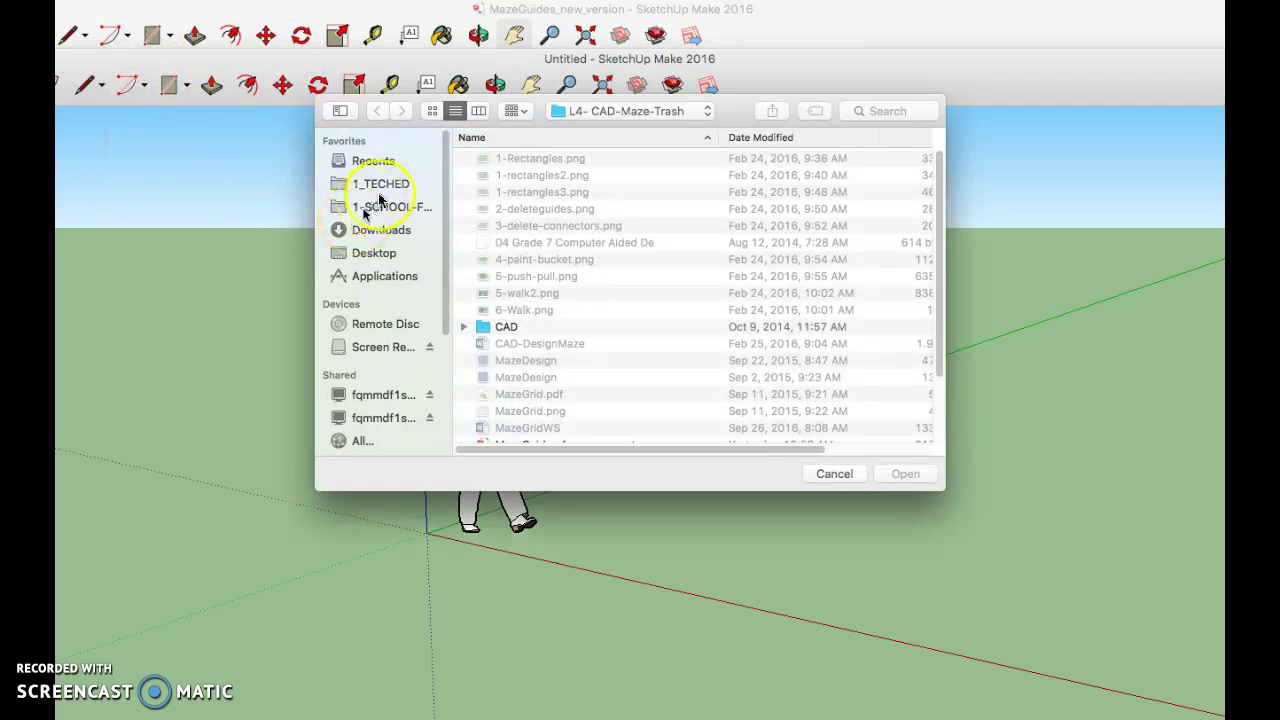
left_click(706, 112)
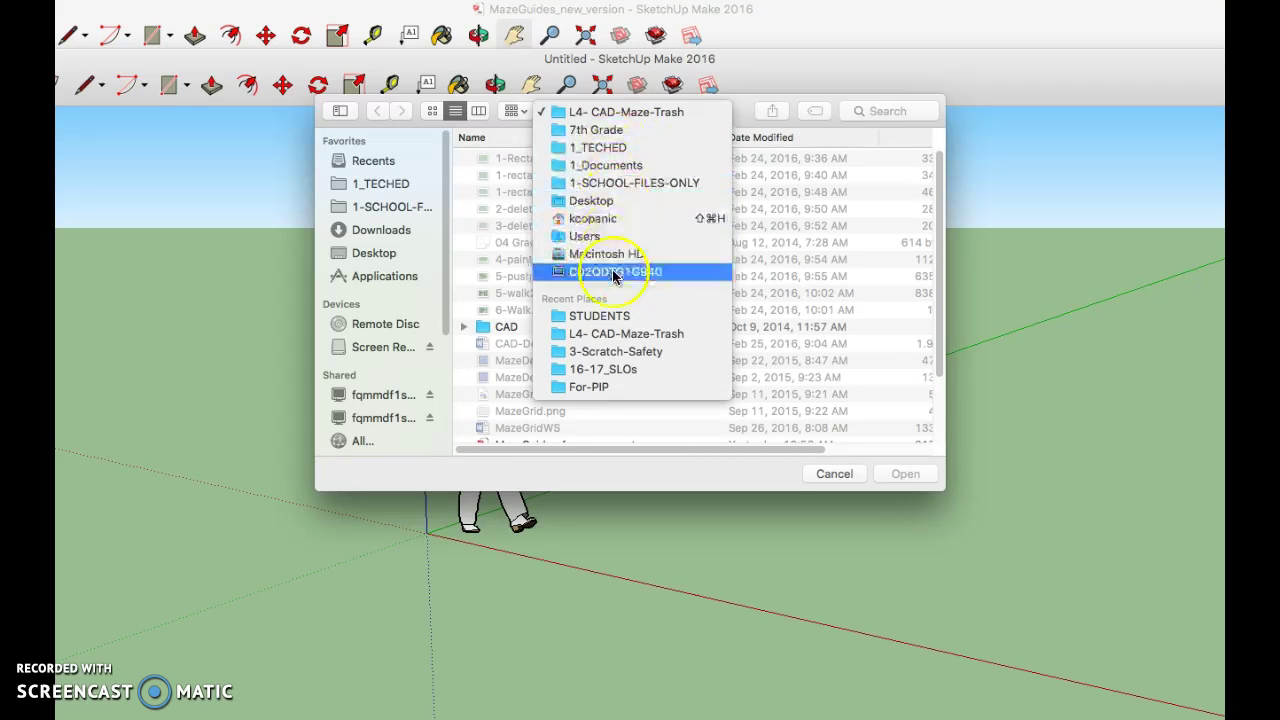
left_click(845, 478)
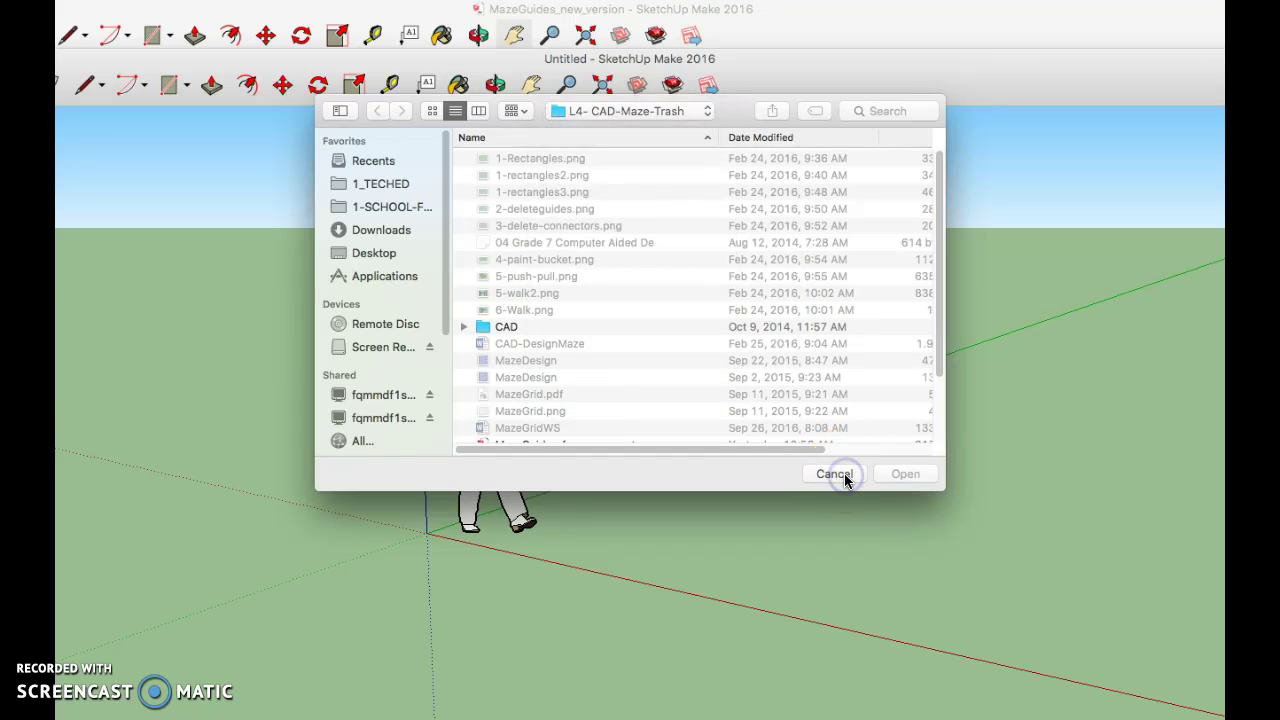
left_click(834, 474)
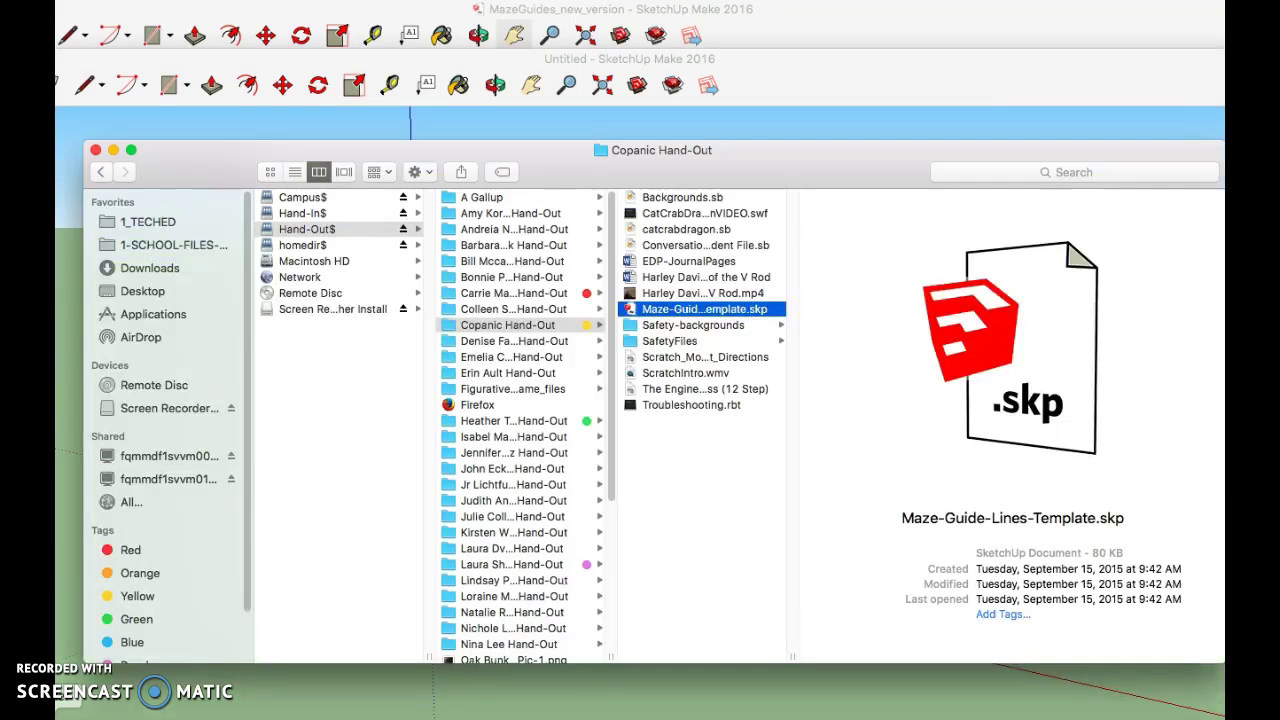
- Open Maze-Guide-Lines-Template.skp from the Hand-Out folder in Finder
left_click(515, 327)
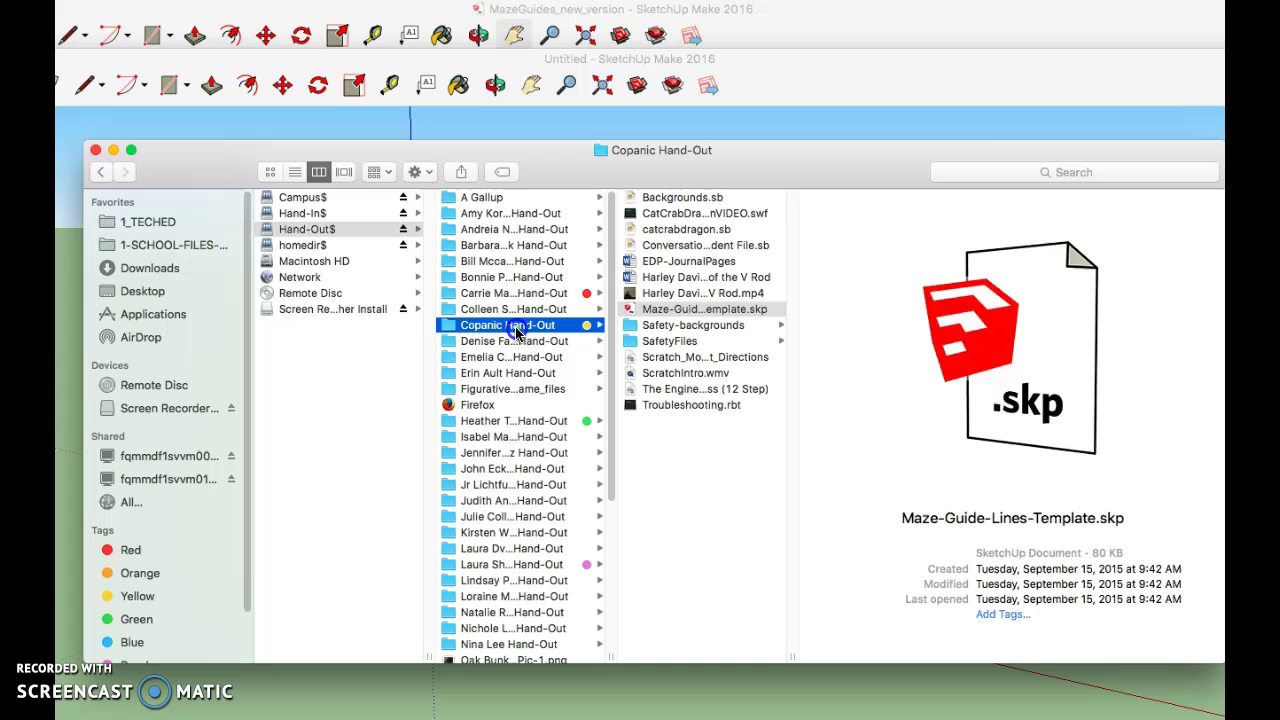
left_click(517, 329)
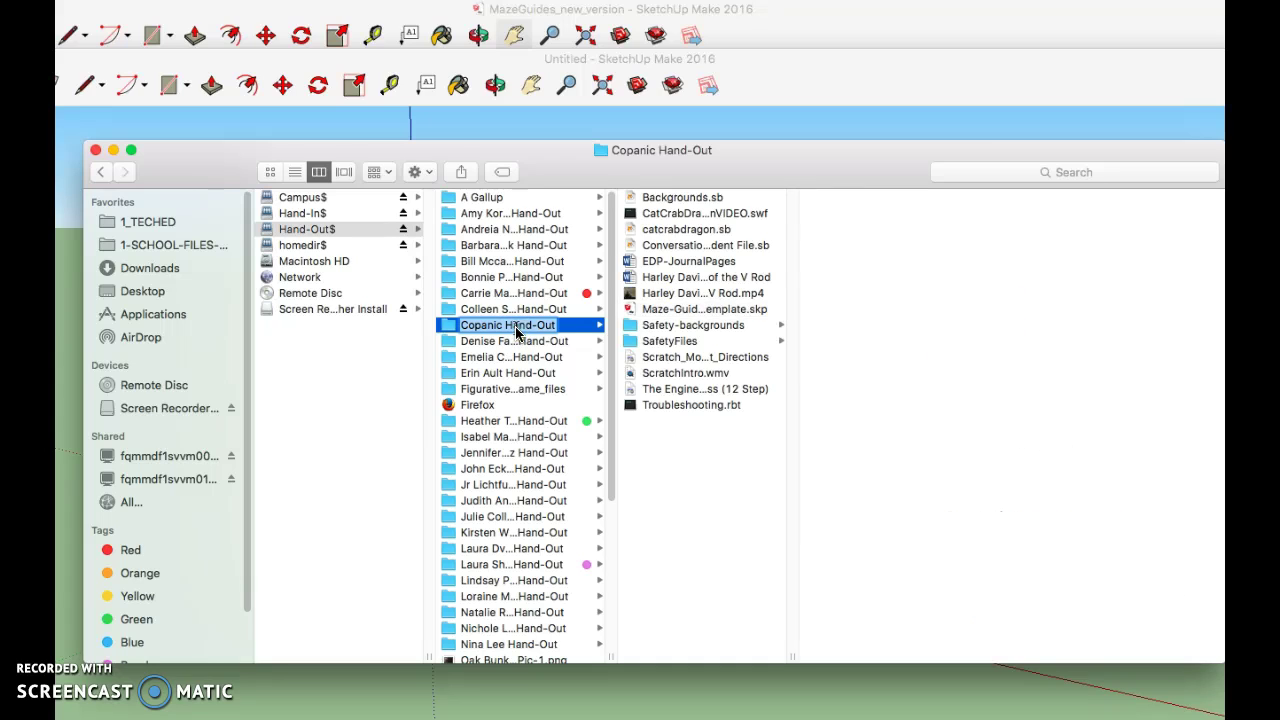
left_click(706, 310)
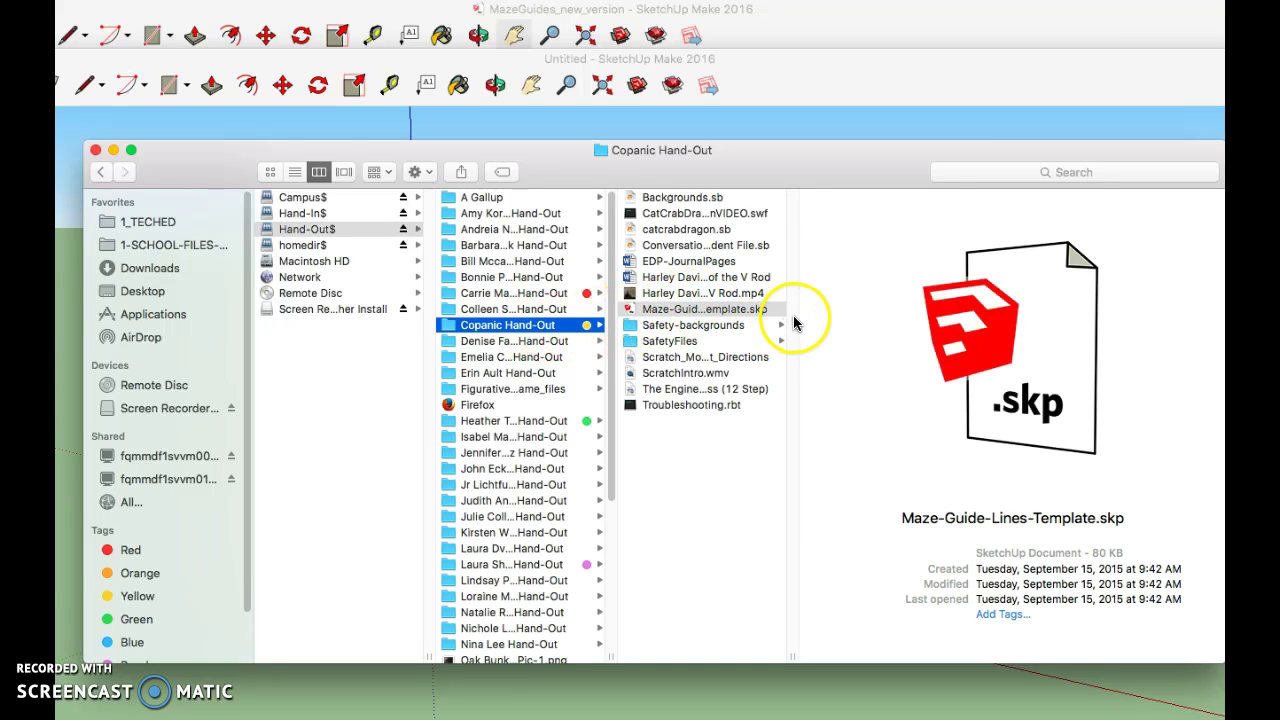
double_click(720, 310)
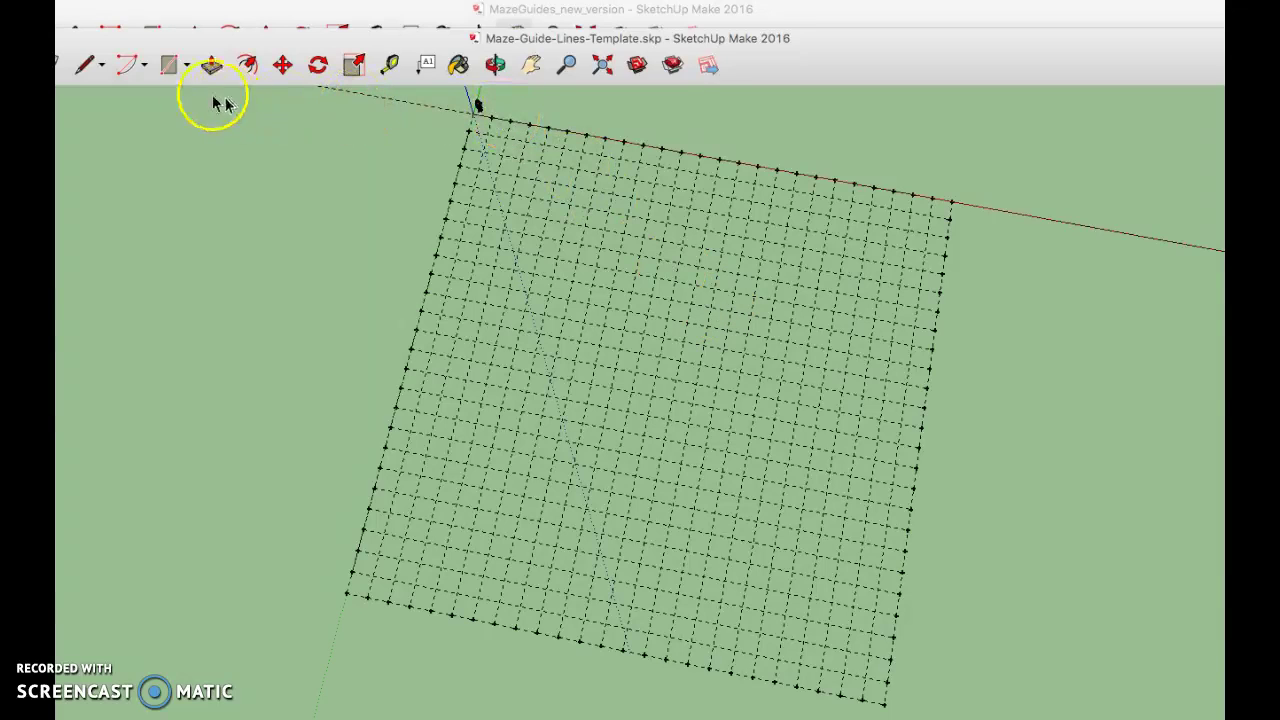
- Zoom, orbit and pan to a close top-down view of the grid's top-left corner
left_click(167, 66)
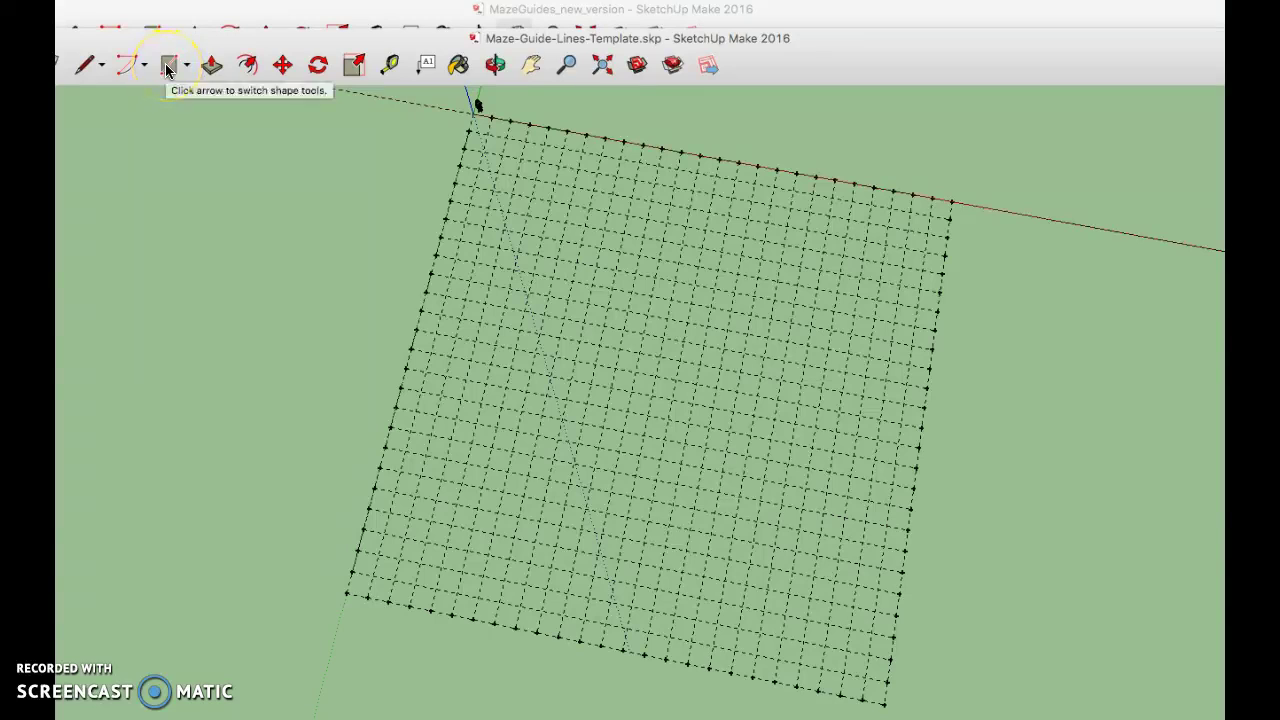
left_click(167, 67)
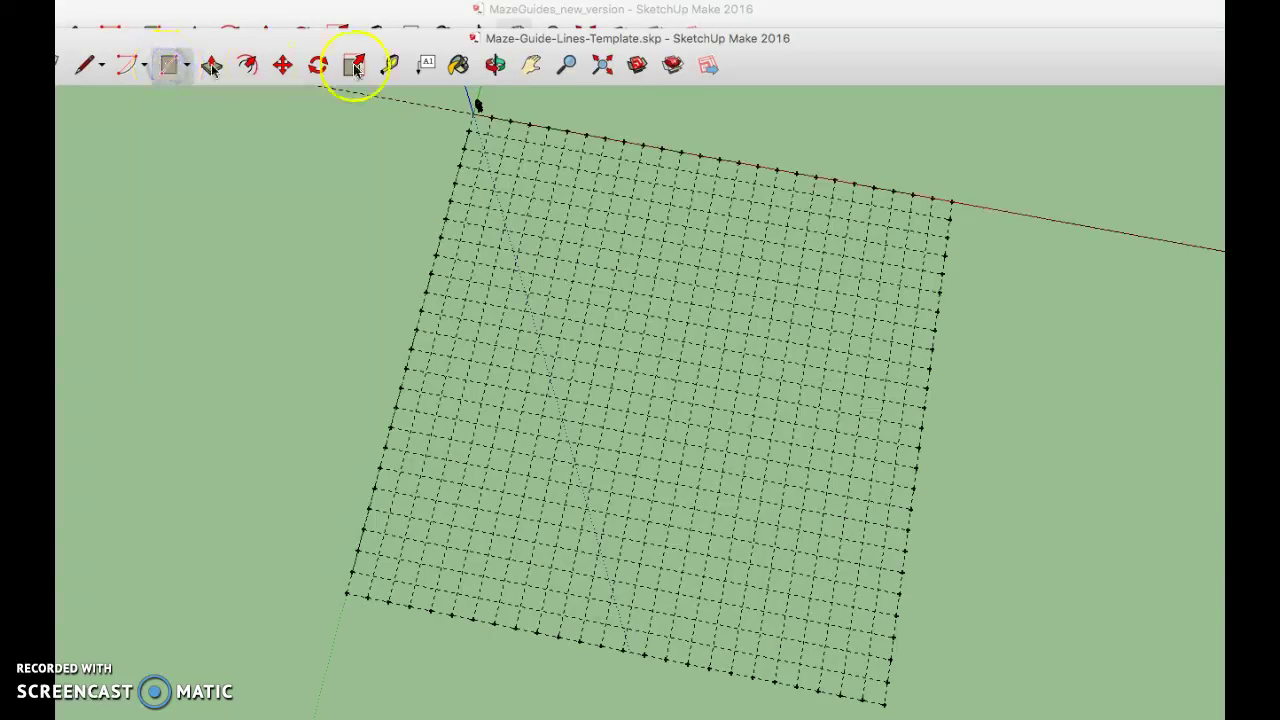
left_click(570, 67)
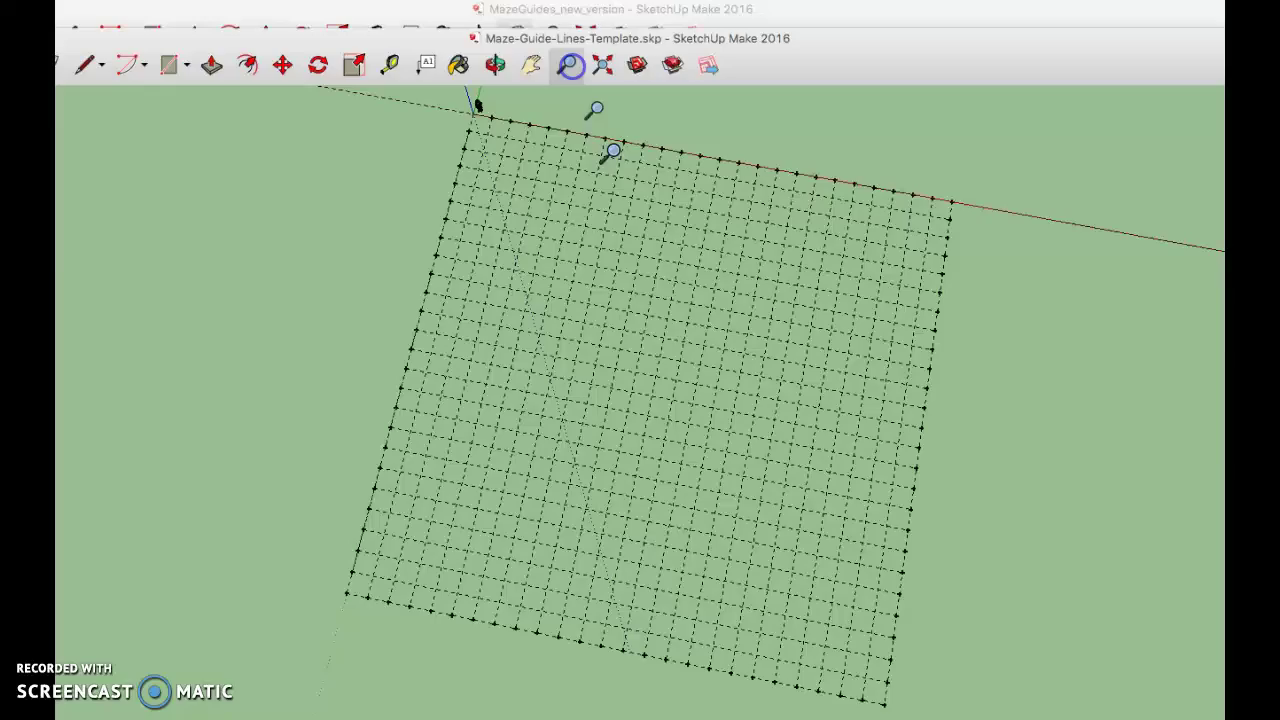
scroll(704, 309, "up", 4)
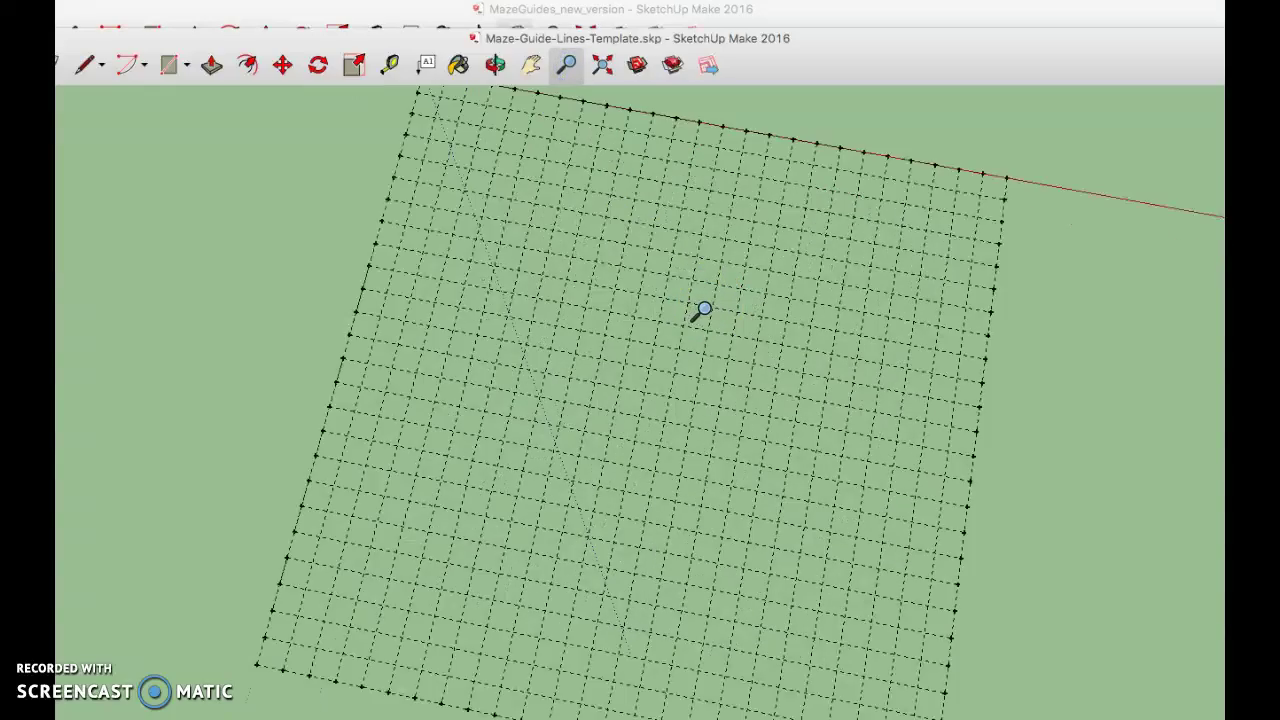
left_click(497, 64)
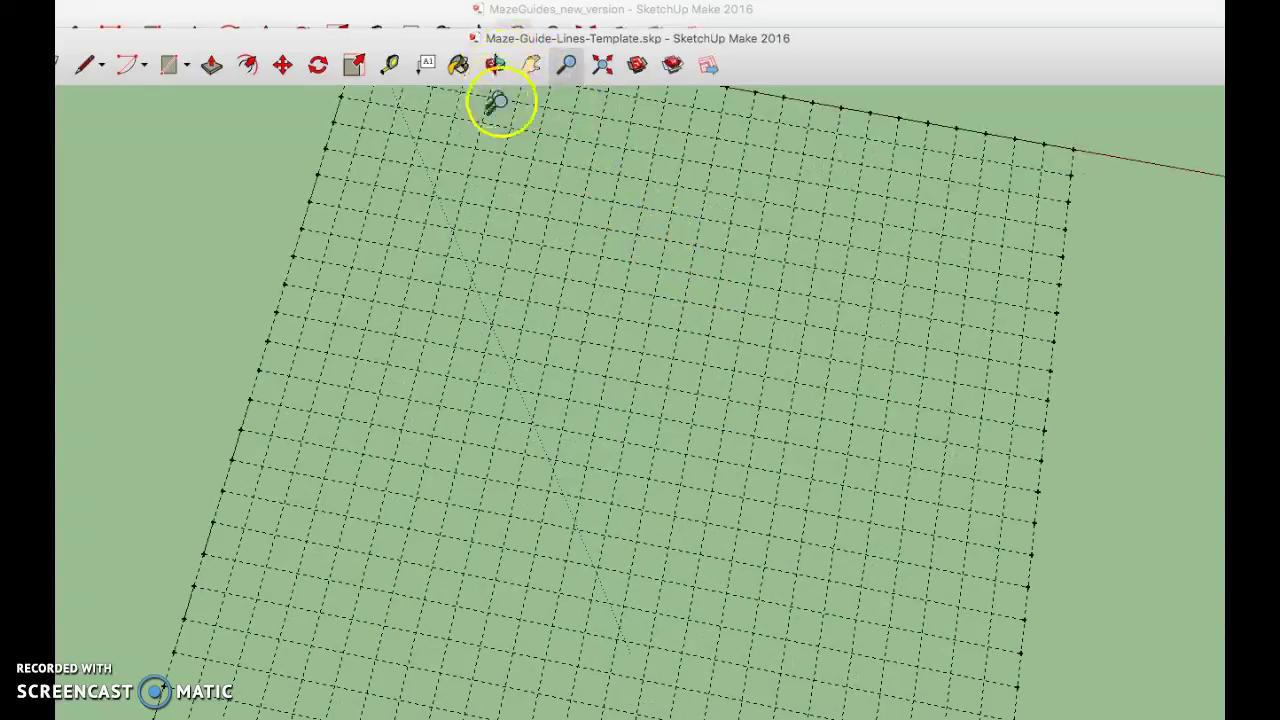
left_click_drag(500, 100, 597, 171)
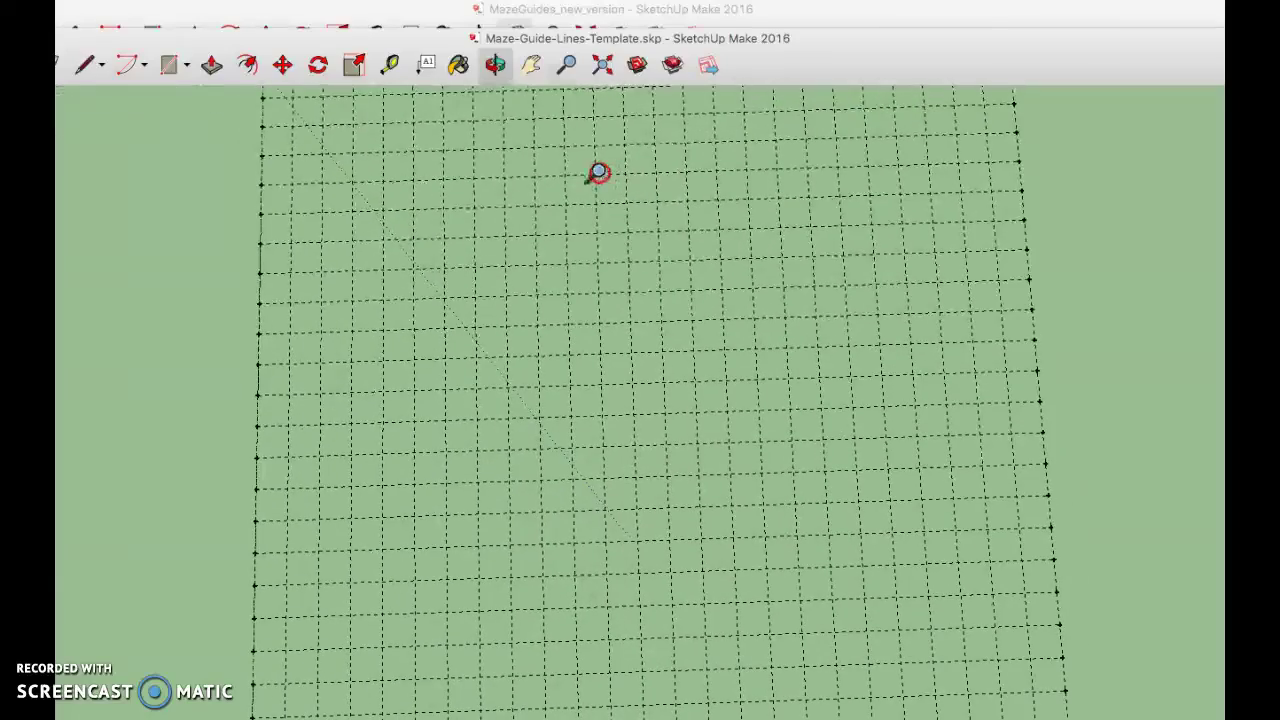
left_click(566, 66)
left_click(531, 64)
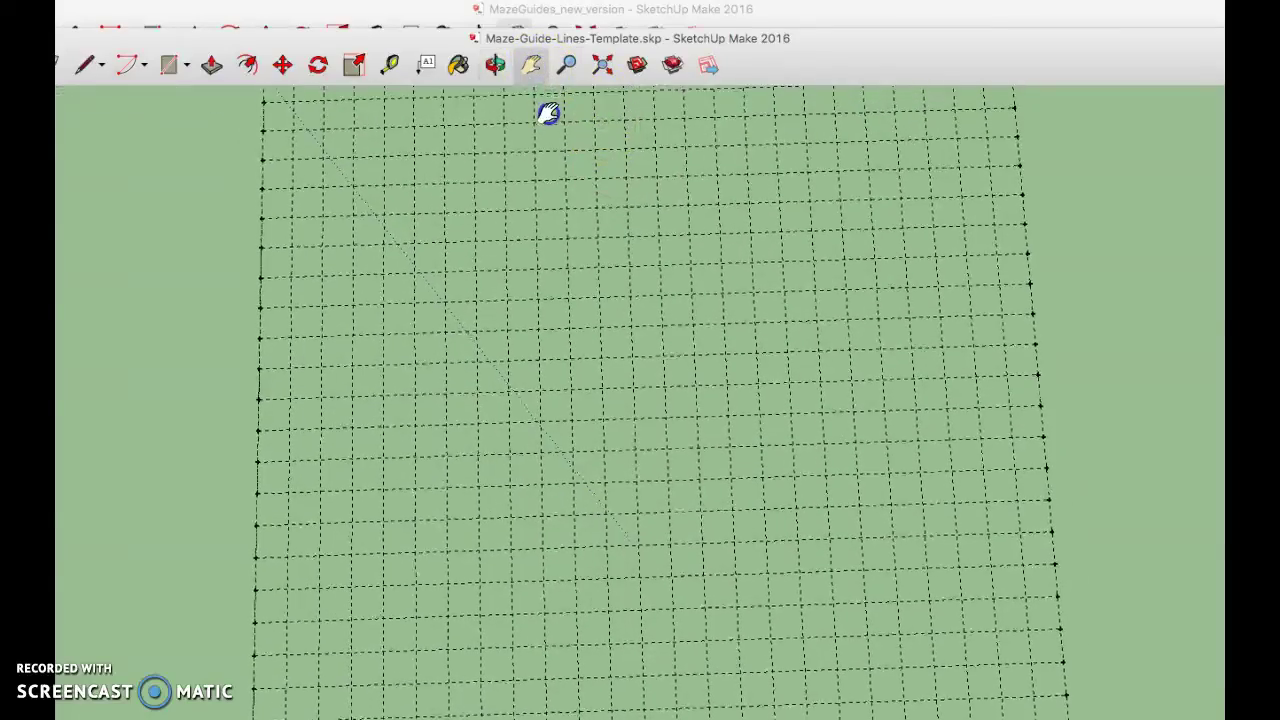
left_click_drag(546, 114, 543, 237)
scroll(540, 209, "up", 2)
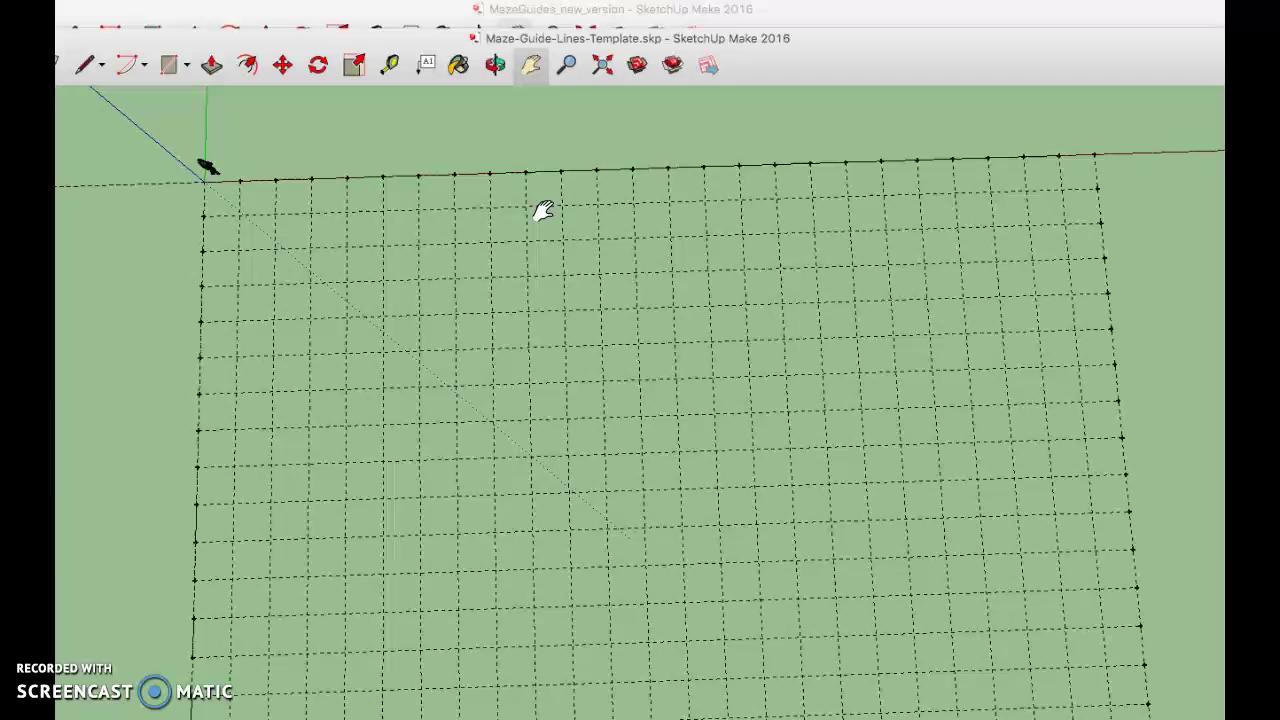
left_click_drag(491, 194, 392, 145)
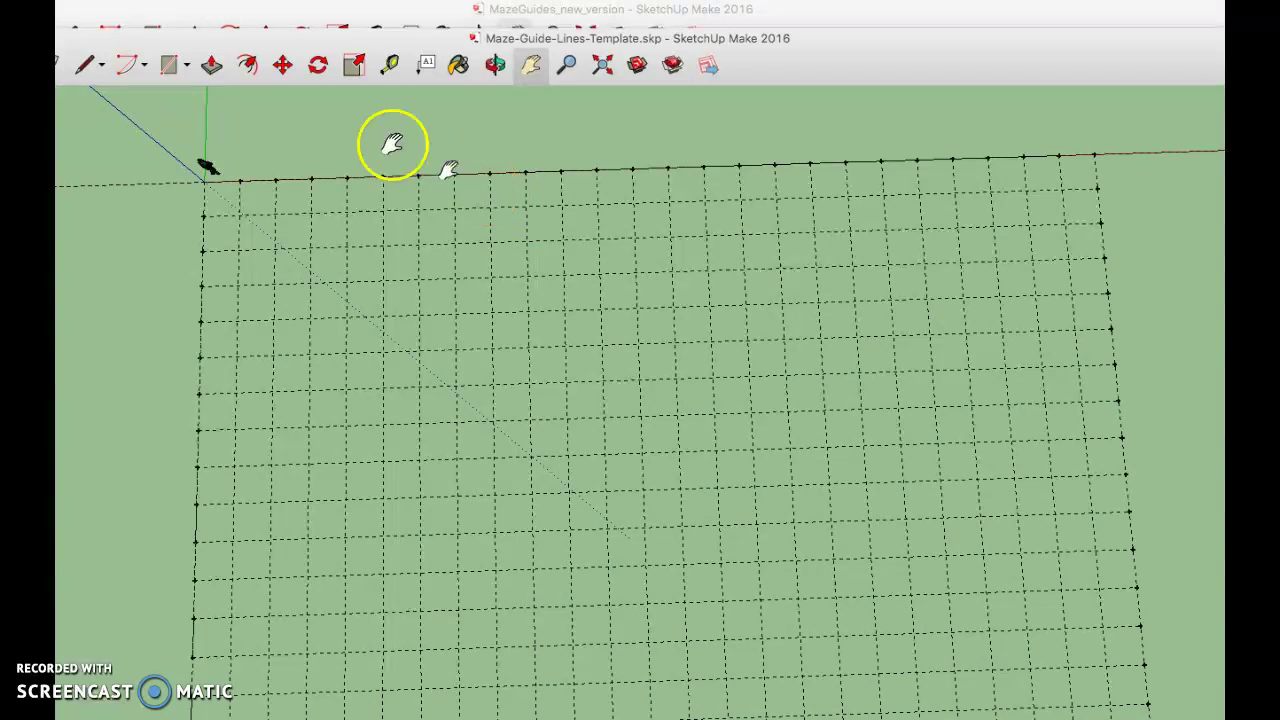
- Draw wall rectangles: a top-left corner block, a top-edge strip, and strips down the right side
left_click(166, 68)
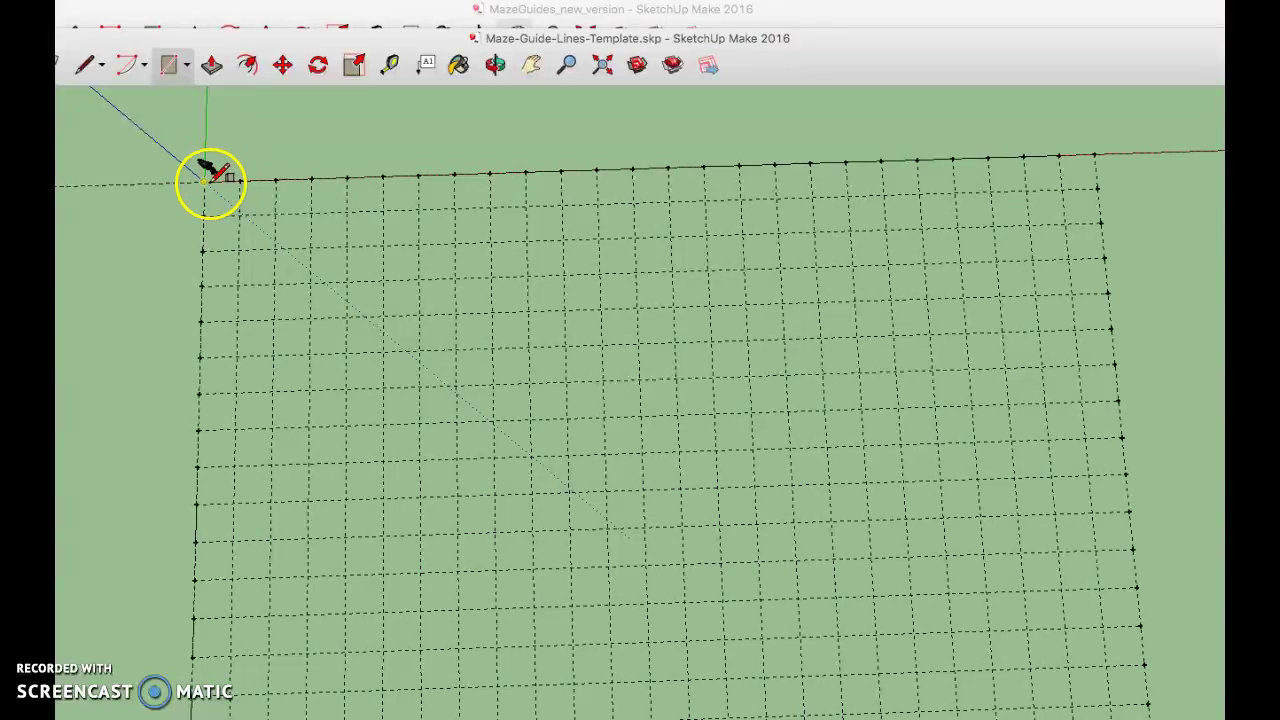
left_click_drag(205, 181, 1095, 187)
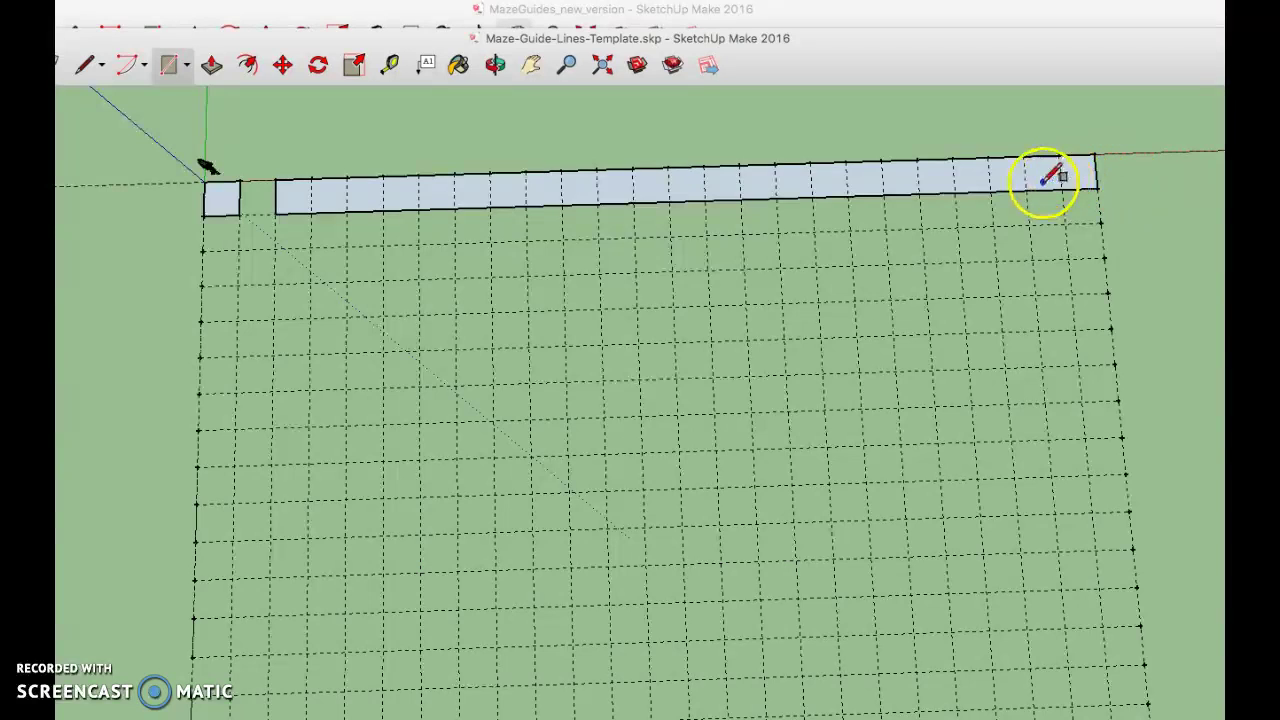
left_click_drag(1060, 188, 1118, 403)
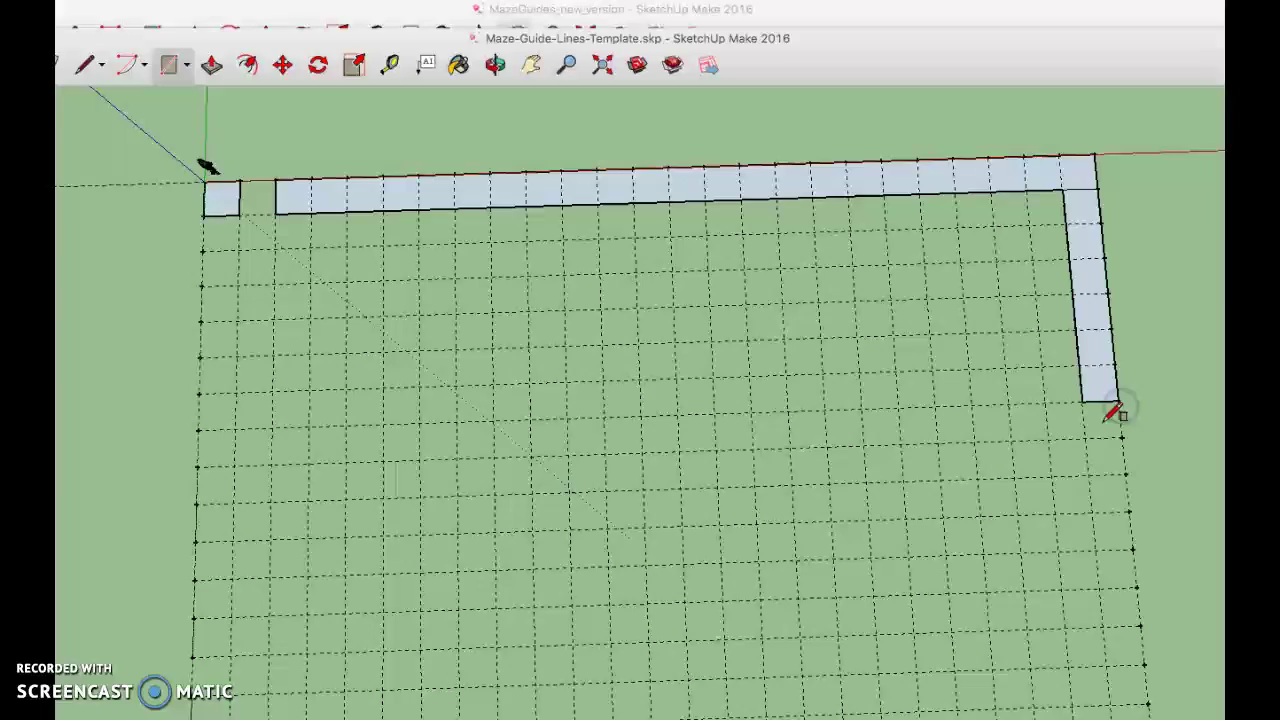
left_click_drag(1101, 472, 1192, 578)
scroll(1154, 703, "down", 5)
scroll(1154, 703, "down", 5)
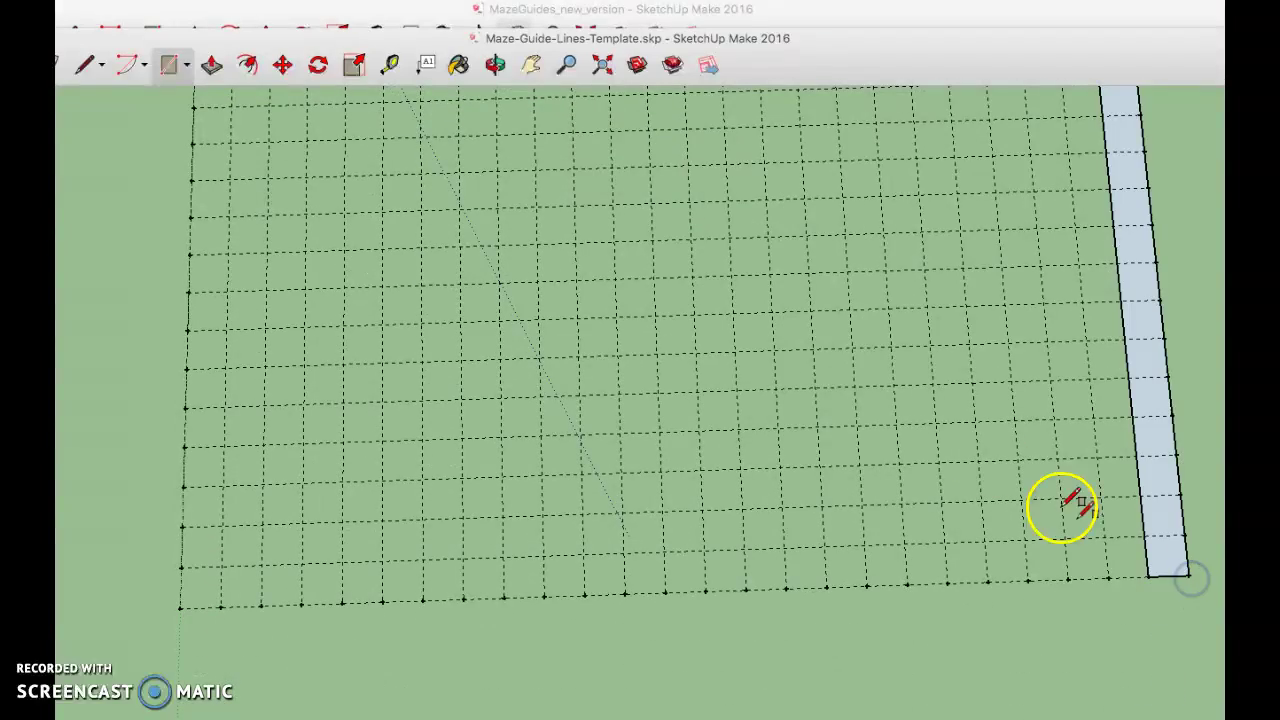
- Draw the first vertical inner wall piece below the top wall
scroll(946, 429, "down", 3)
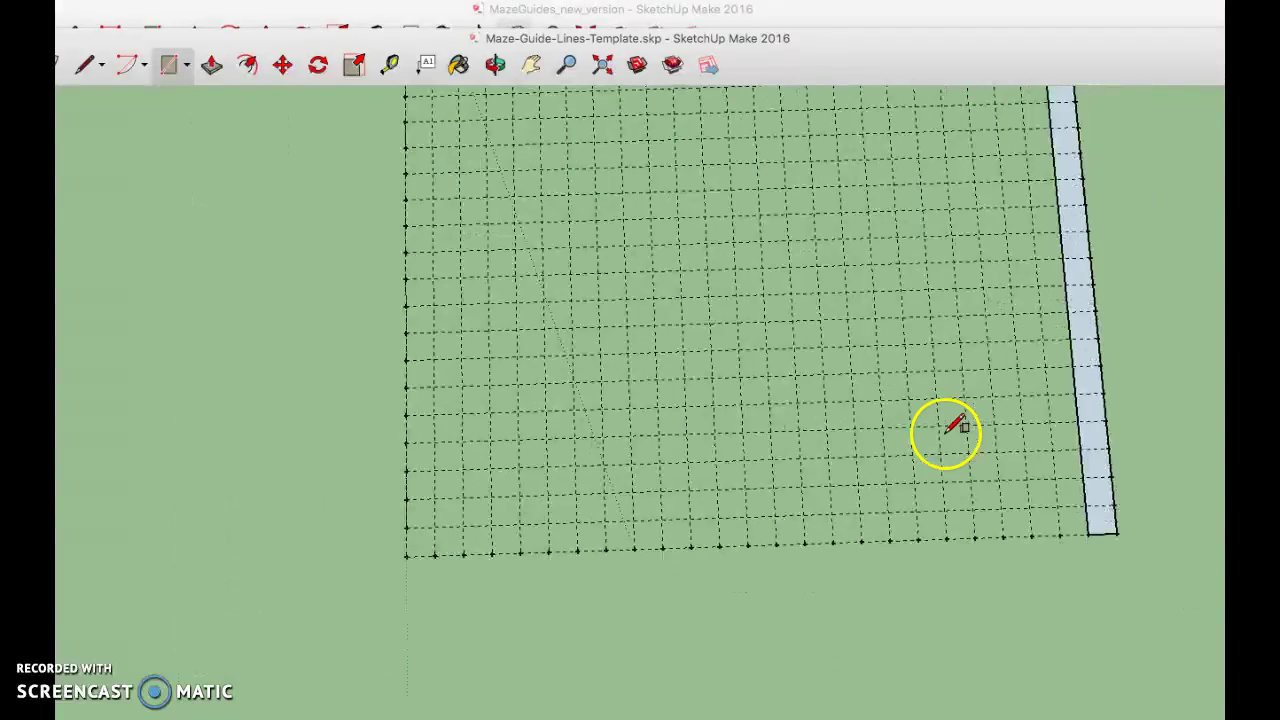
middle_click_drag(675, 120, 699, 208)
left_click_drag(699, 208, 620, 104)
left_click(566, 64)
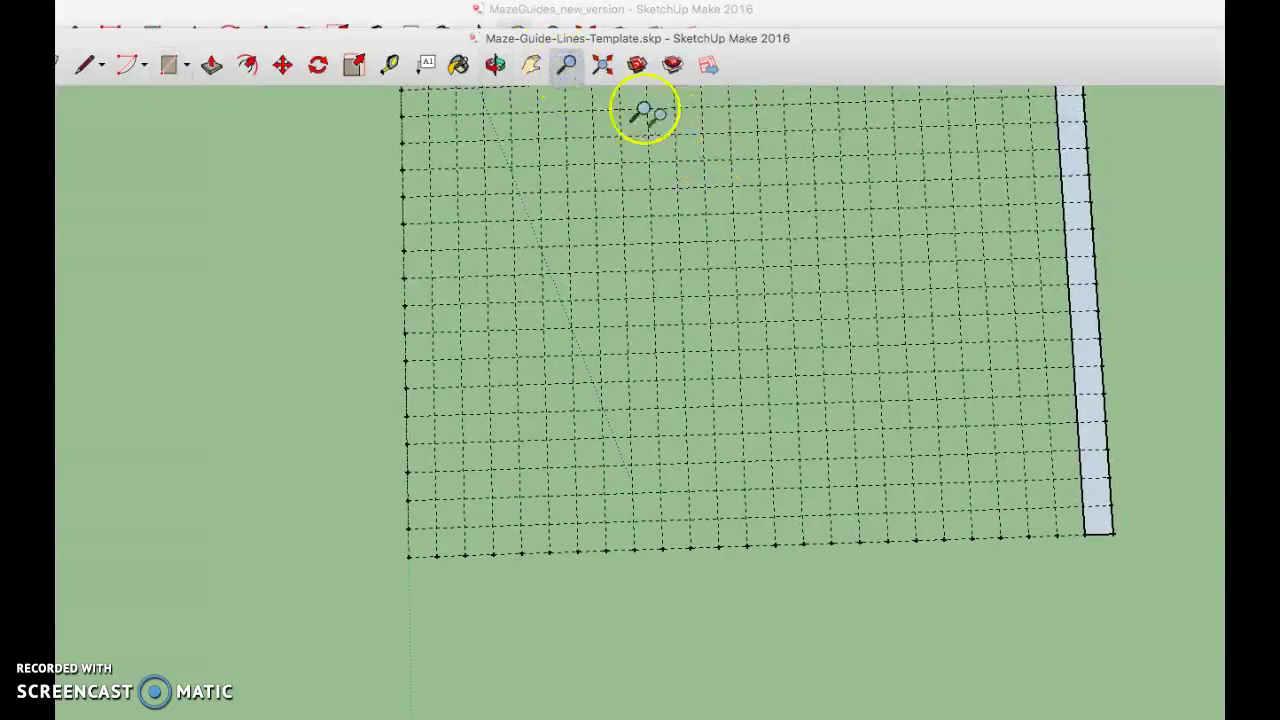
left_click(531, 64)
left_click_drag(694, 163, 703, 436)
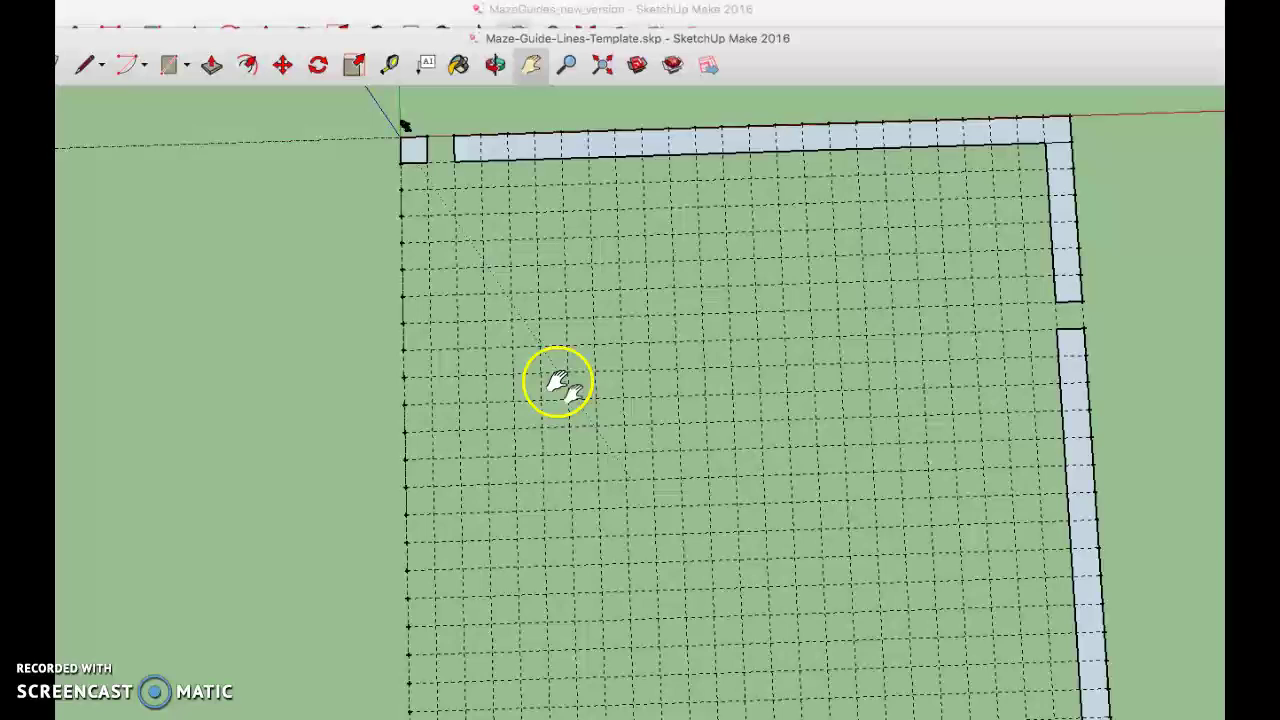
left_click(168, 64)
left_click(481, 158)
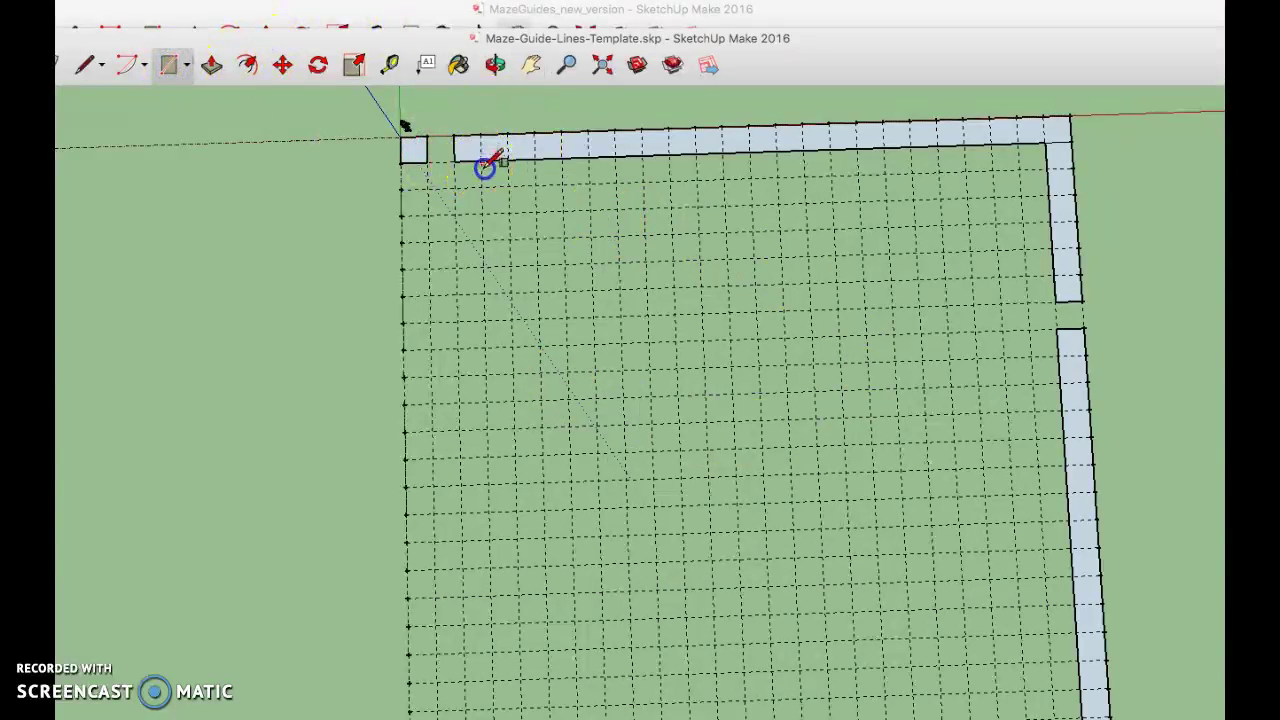
left_click(511, 239)
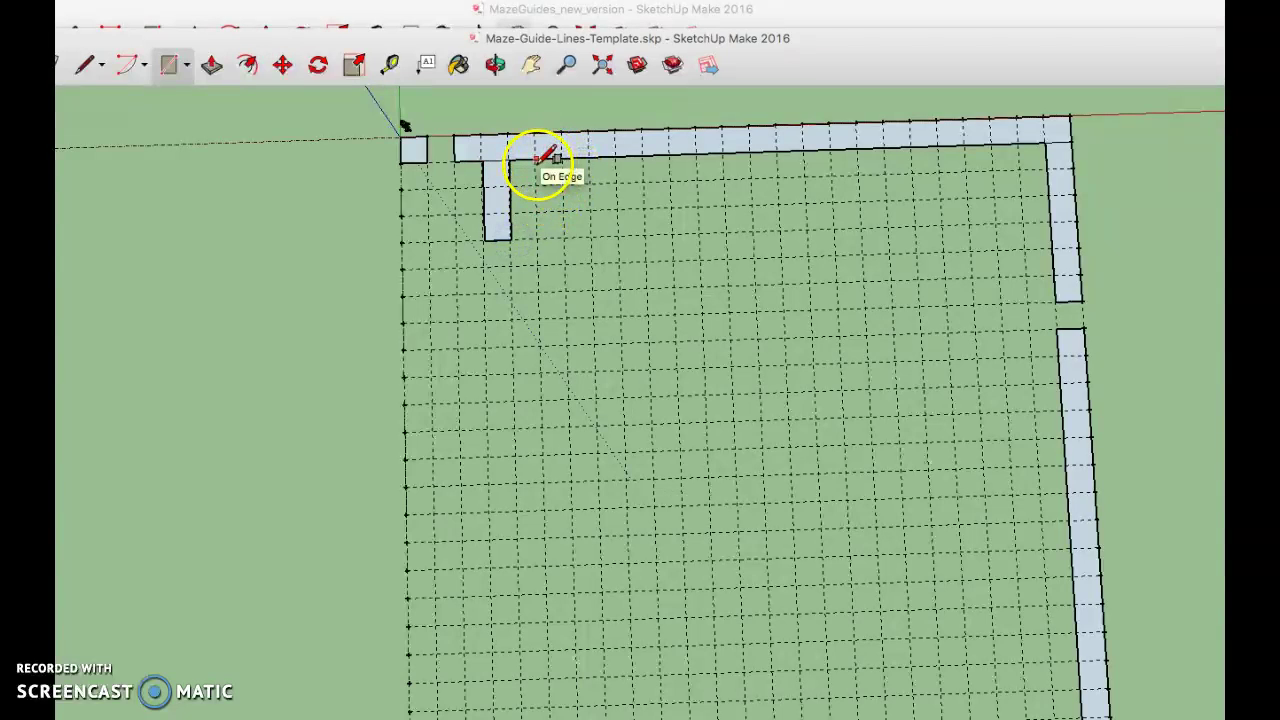
- Add a short horizontal wall and a second vertical wall, then bring up MazeGuides_new_version
left_click(537, 188)
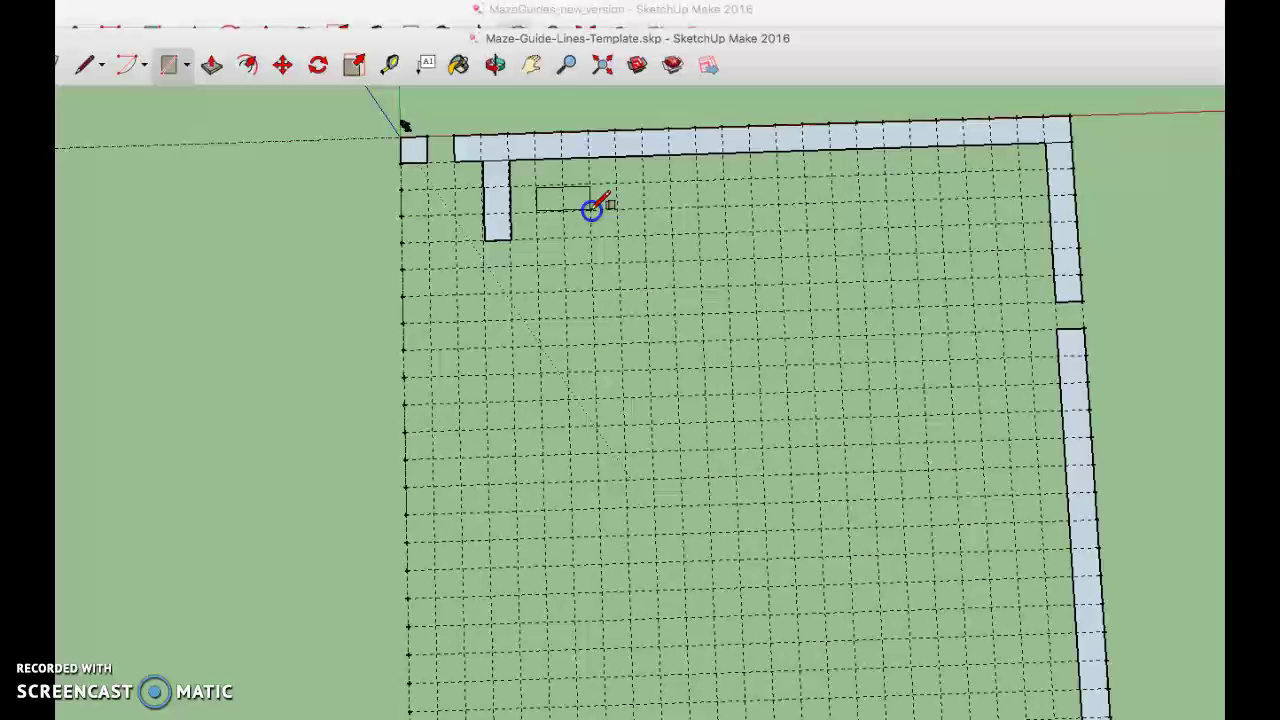
left_click(591, 209)
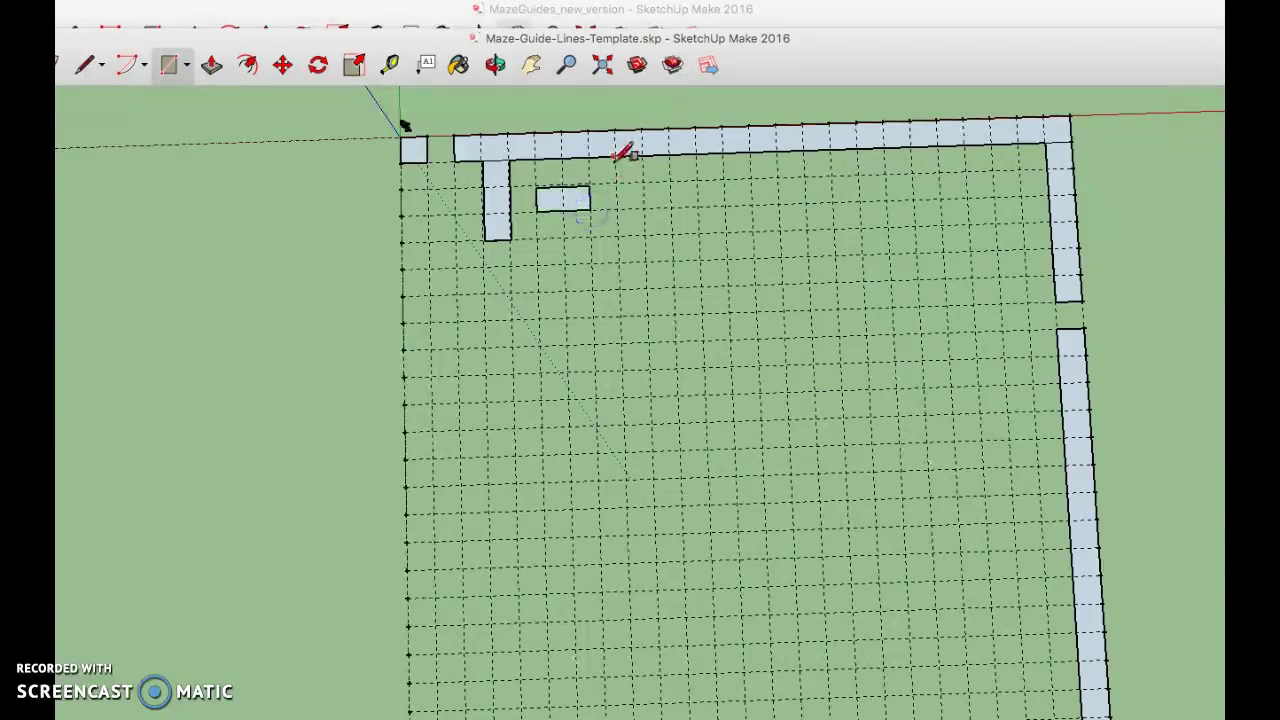
left_click(647, 261)
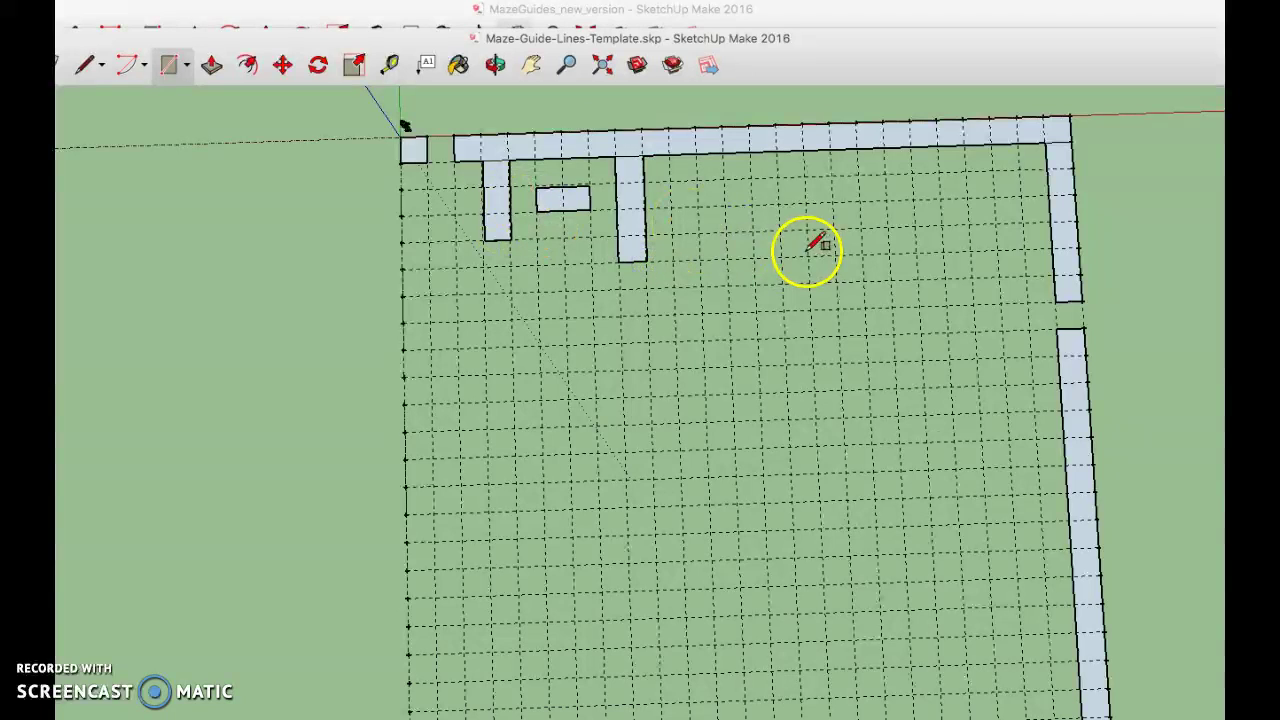
left_click(371, 12)
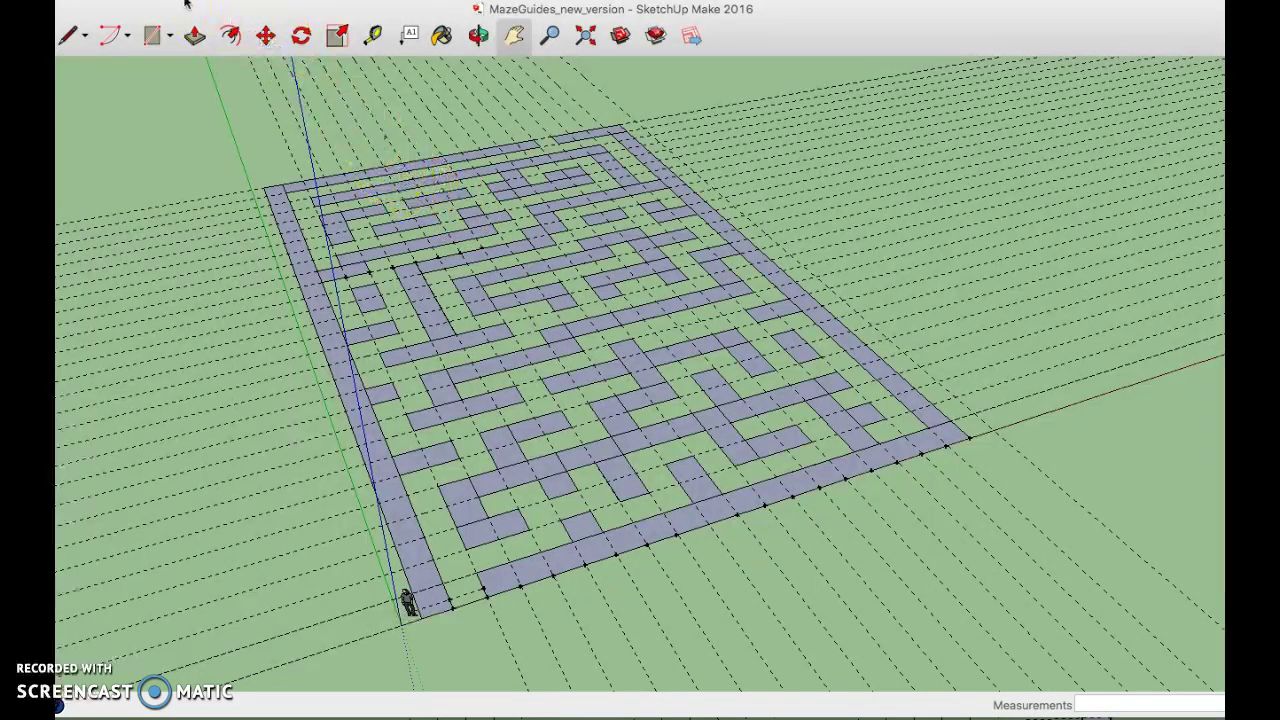
- Uncheck Guides in the View menu to hide all dashed guide lines
left_click(203, 2)
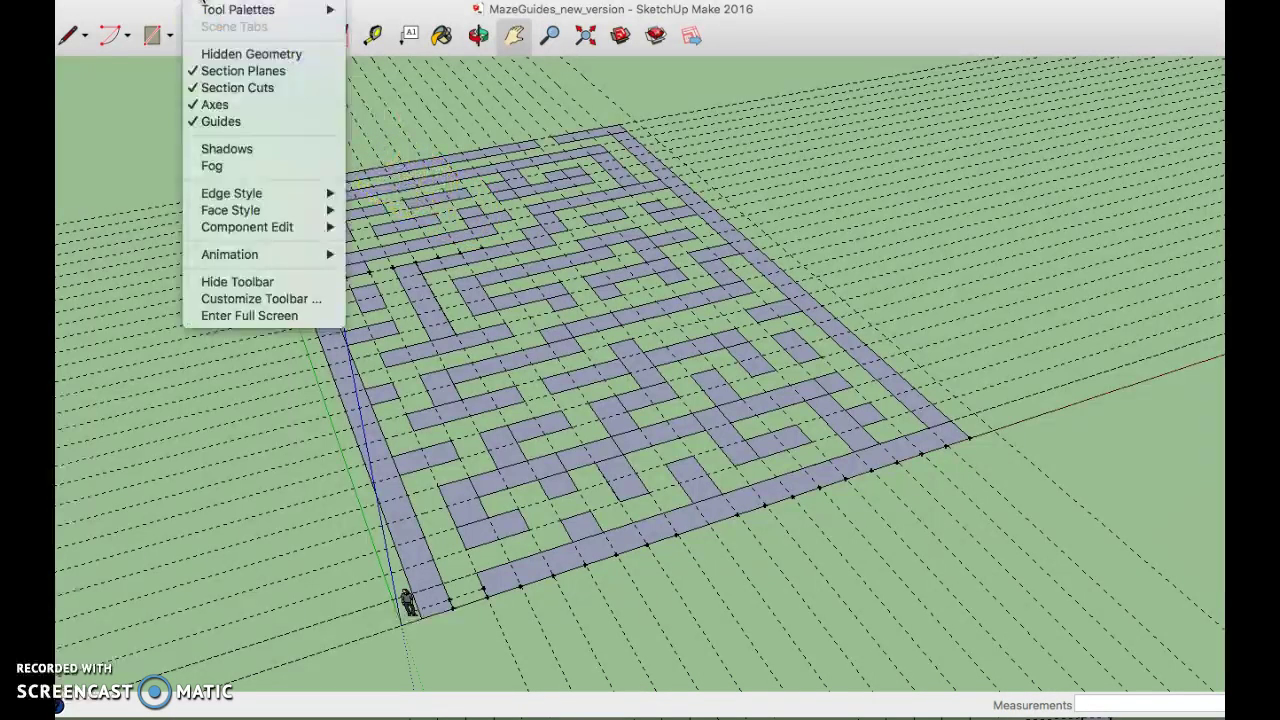
left_click(221, 121)
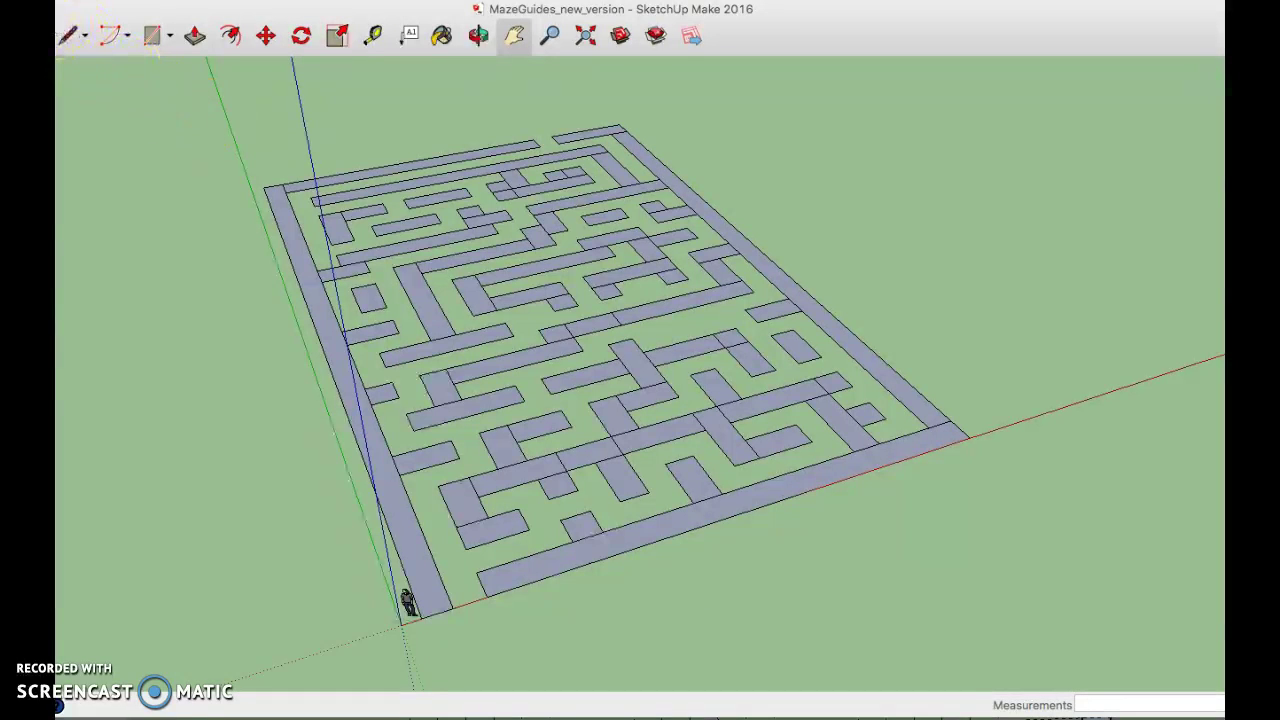
- Switch to the Select tool and click the flat maze layout
key("space")
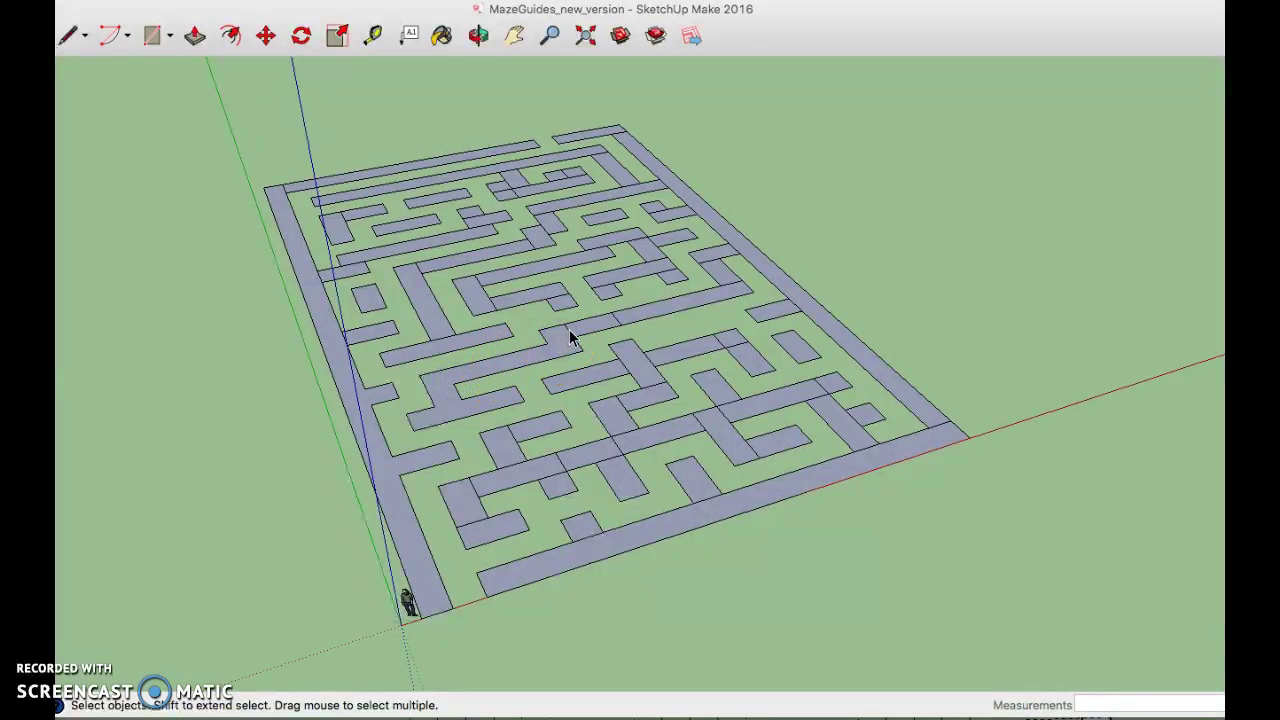
left_click(616, 325)
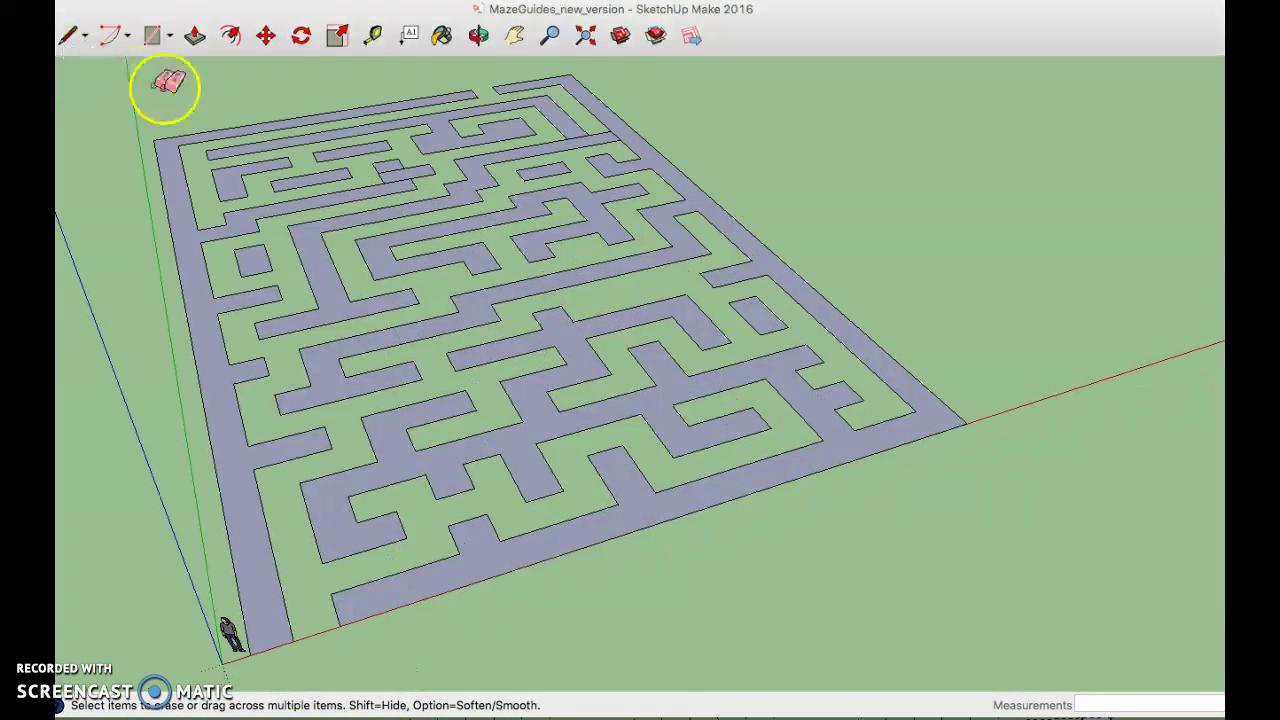
- Erase an unwanted edge on the maze and bring up the Colors materials panel
left_click(400, 182)
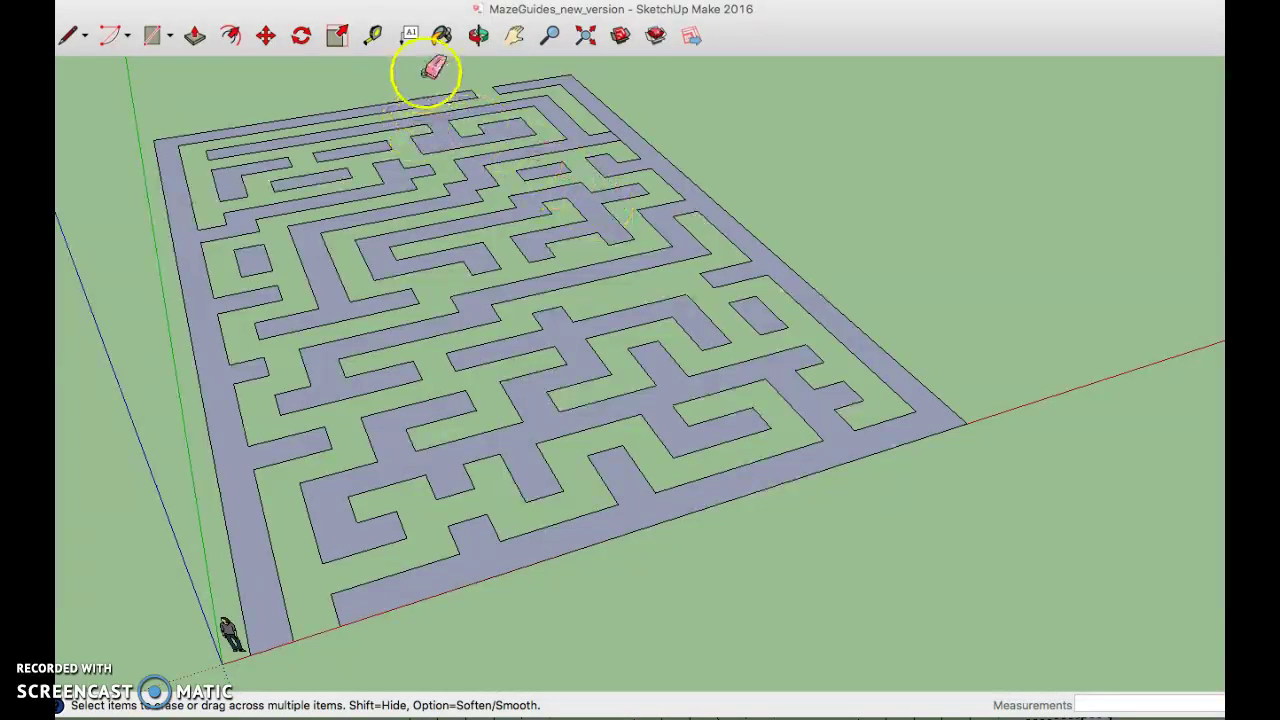
left_click(440, 40)
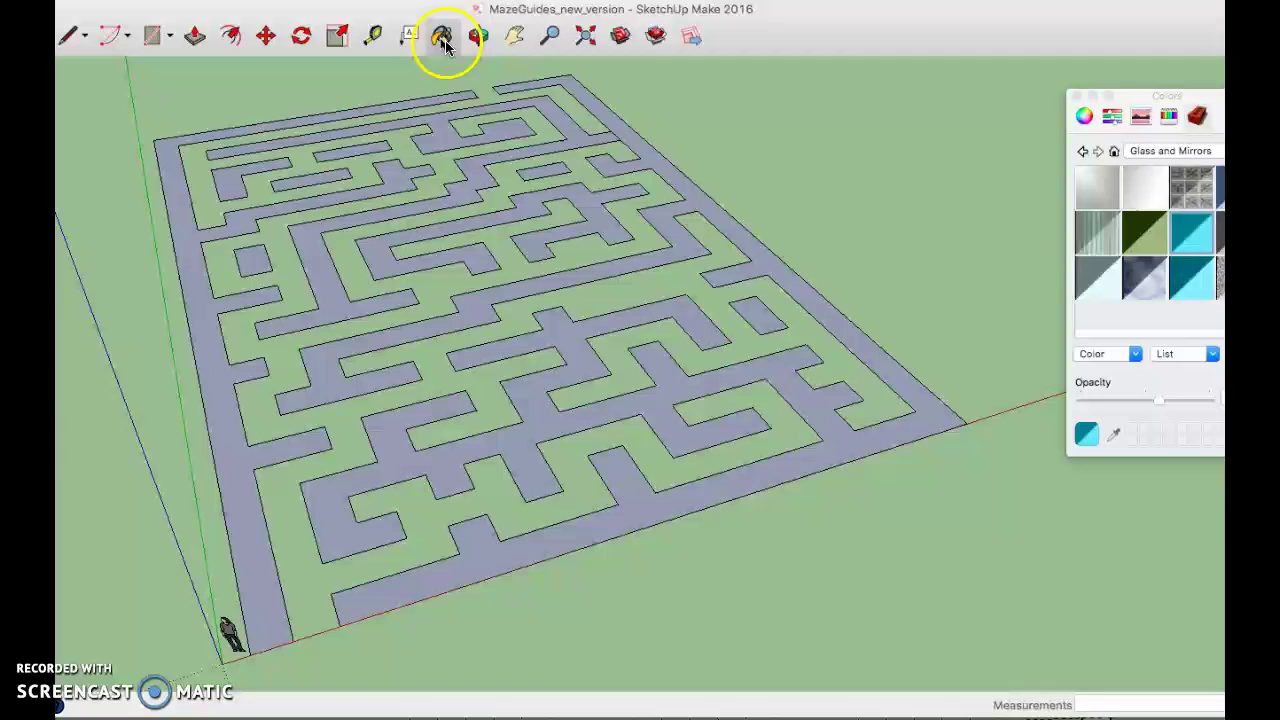
- Switch the collection to Landscaping, Fencing and Vegetation and pick the bright green grass
left_click(1166, 158)
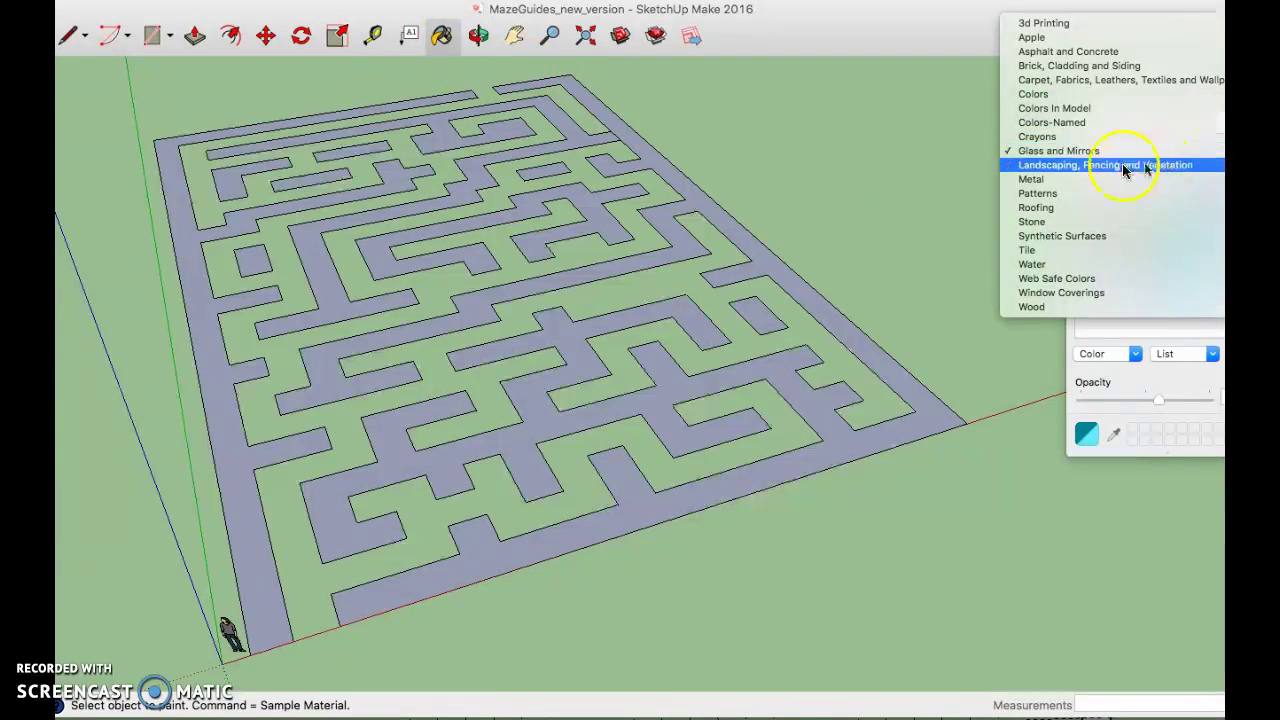
left_click(1183, 172)
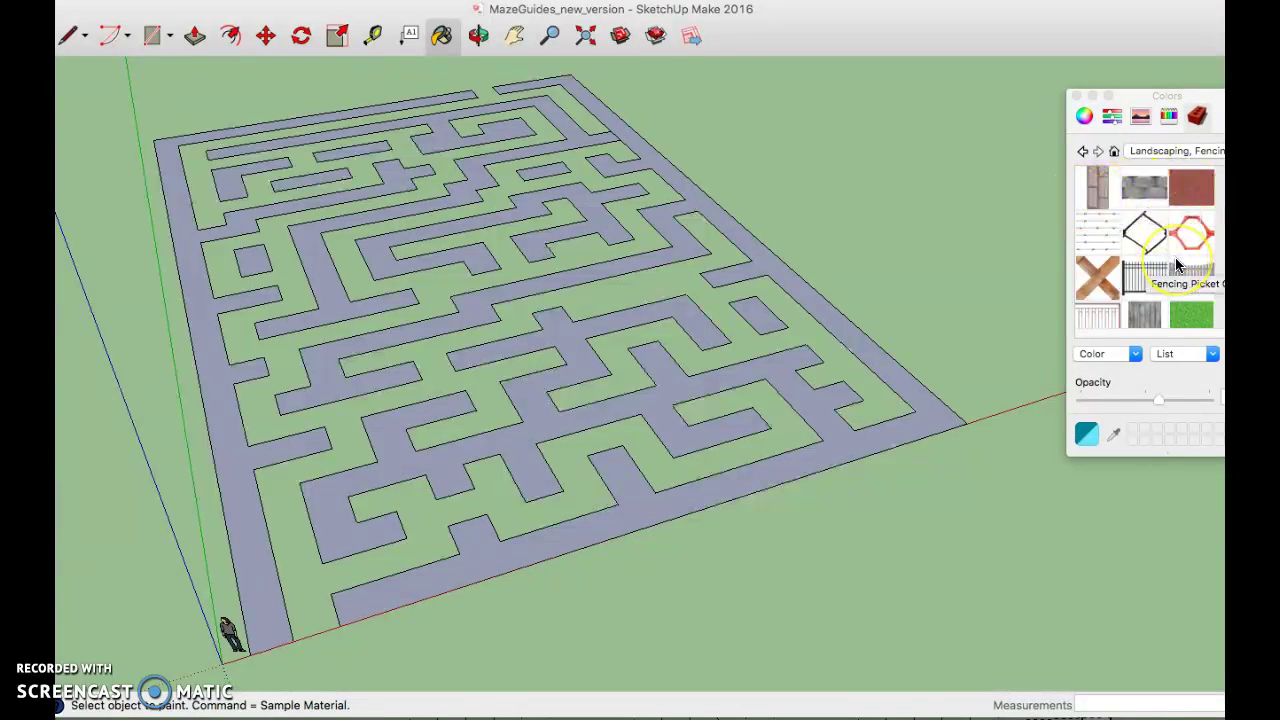
left_click(1195, 314)
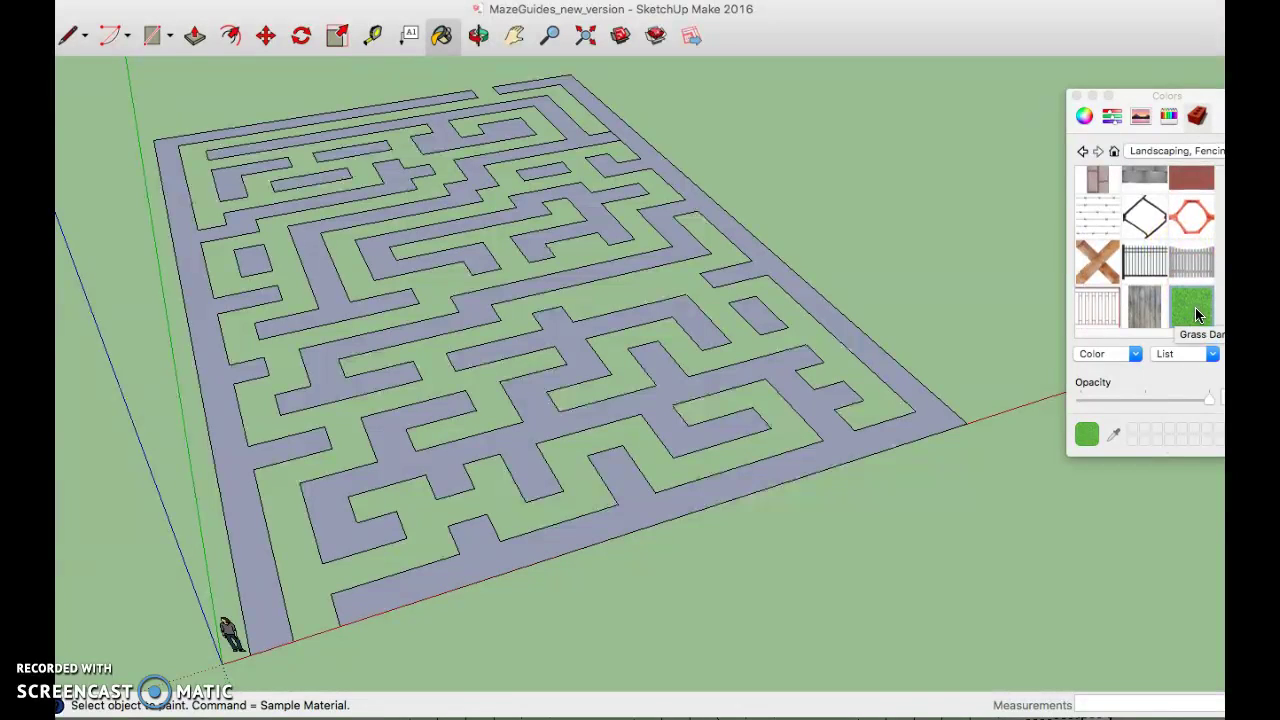
scroll(1195, 307, "down", 1)
left_click(1177, 293)
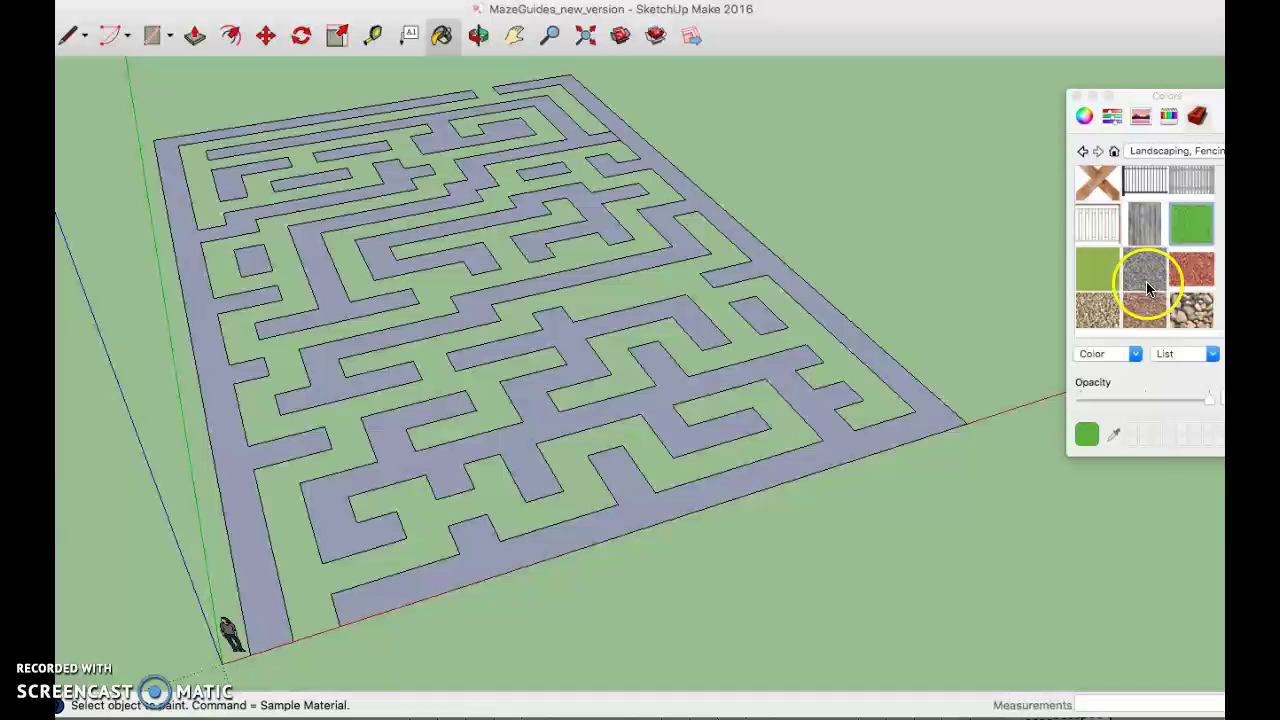
left_click(1098, 270)
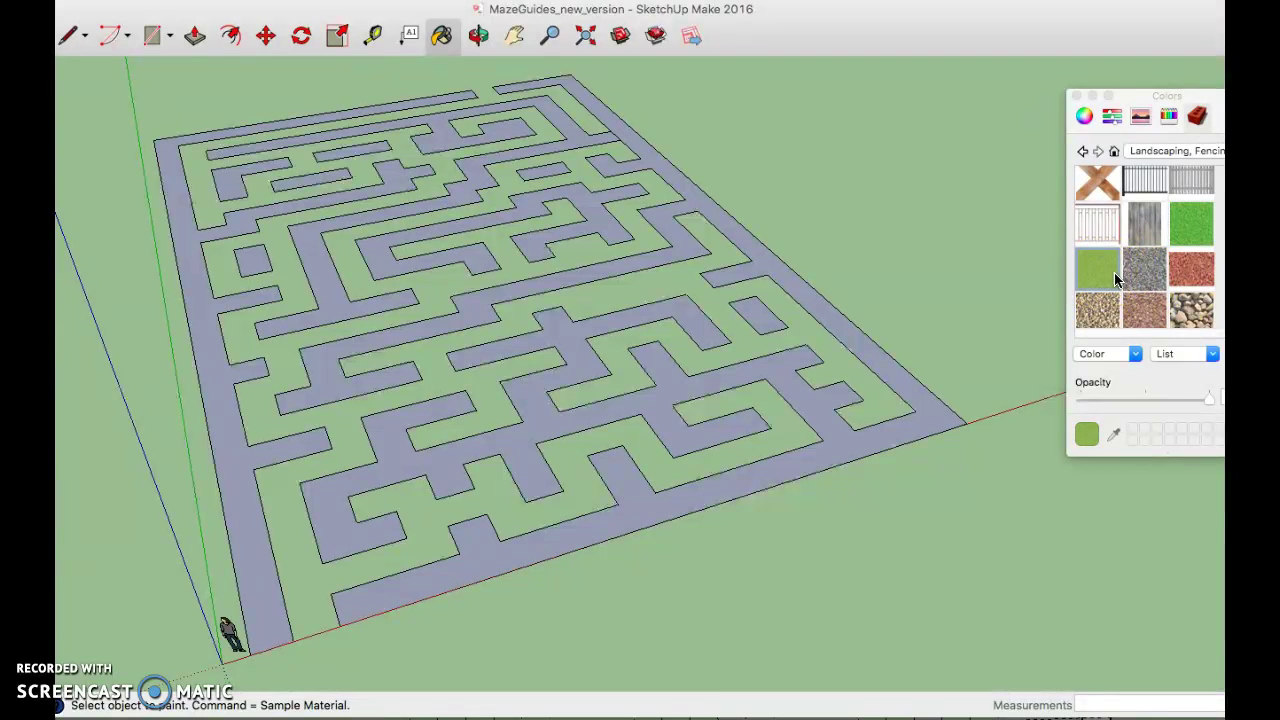
left_click(1188, 222)
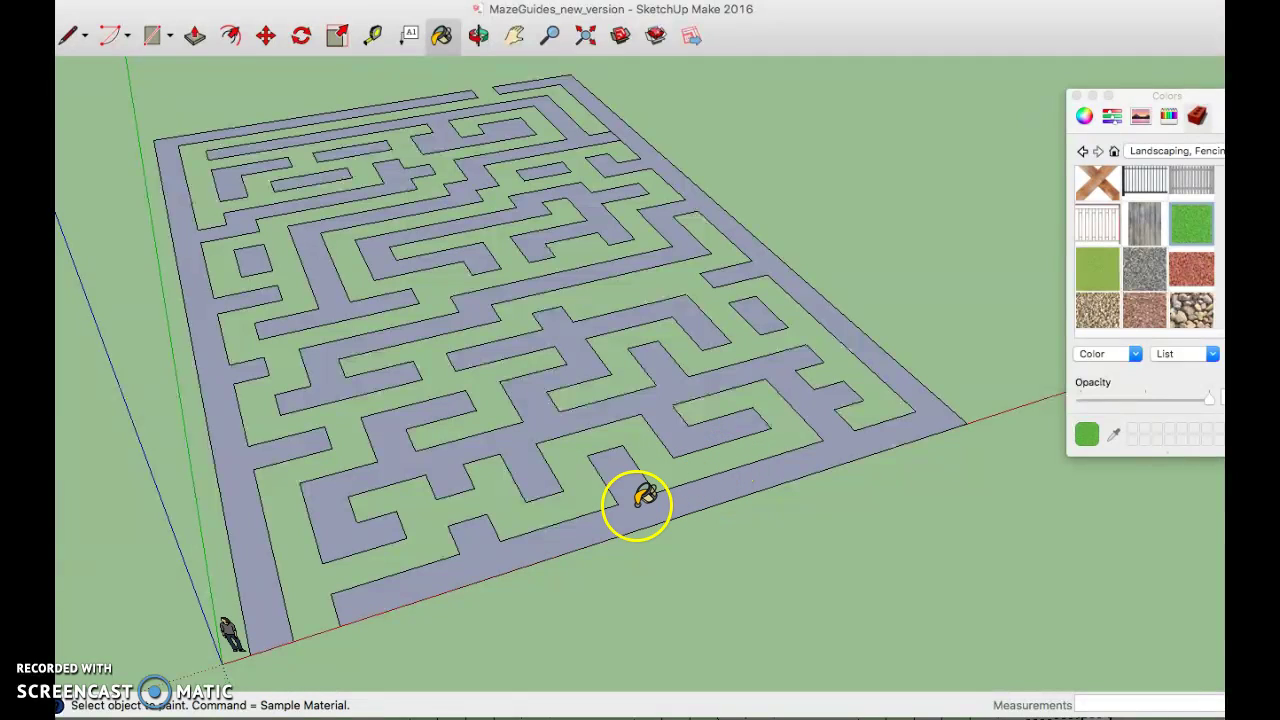
- Paint the main maze walls and every remaining blue patch and strip with grass
left_click(641, 500)
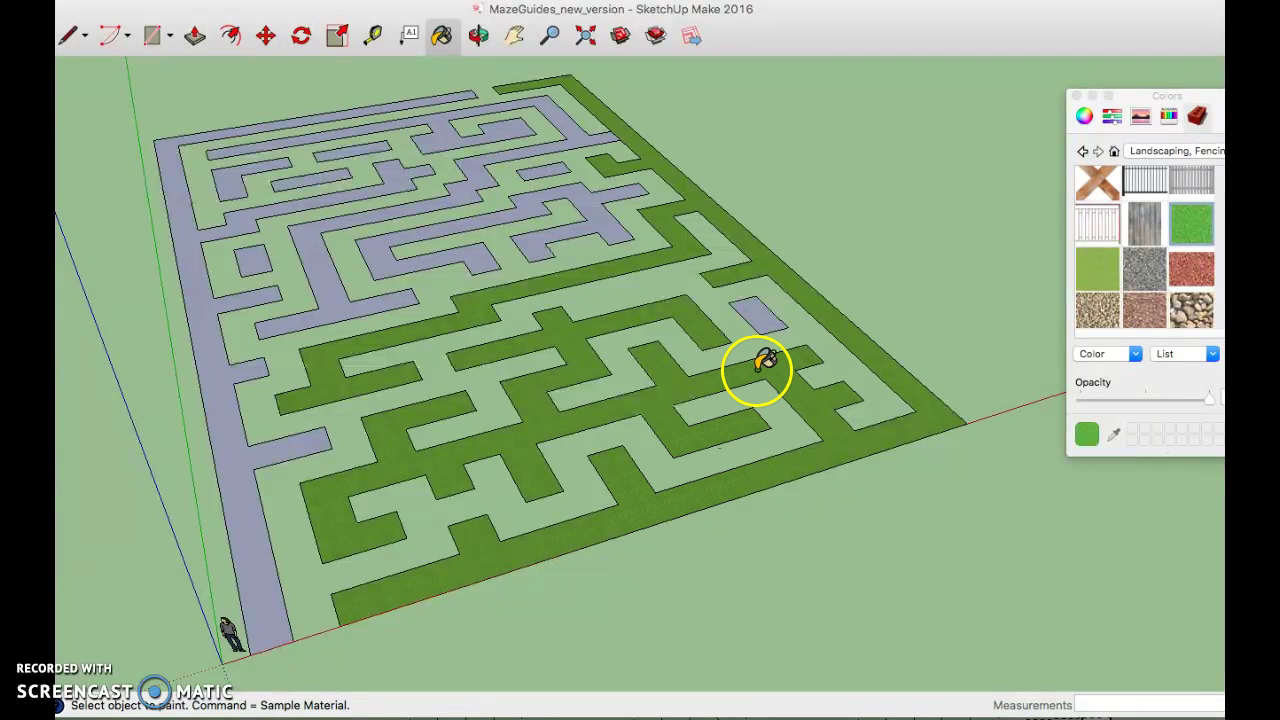
left_click(759, 318)
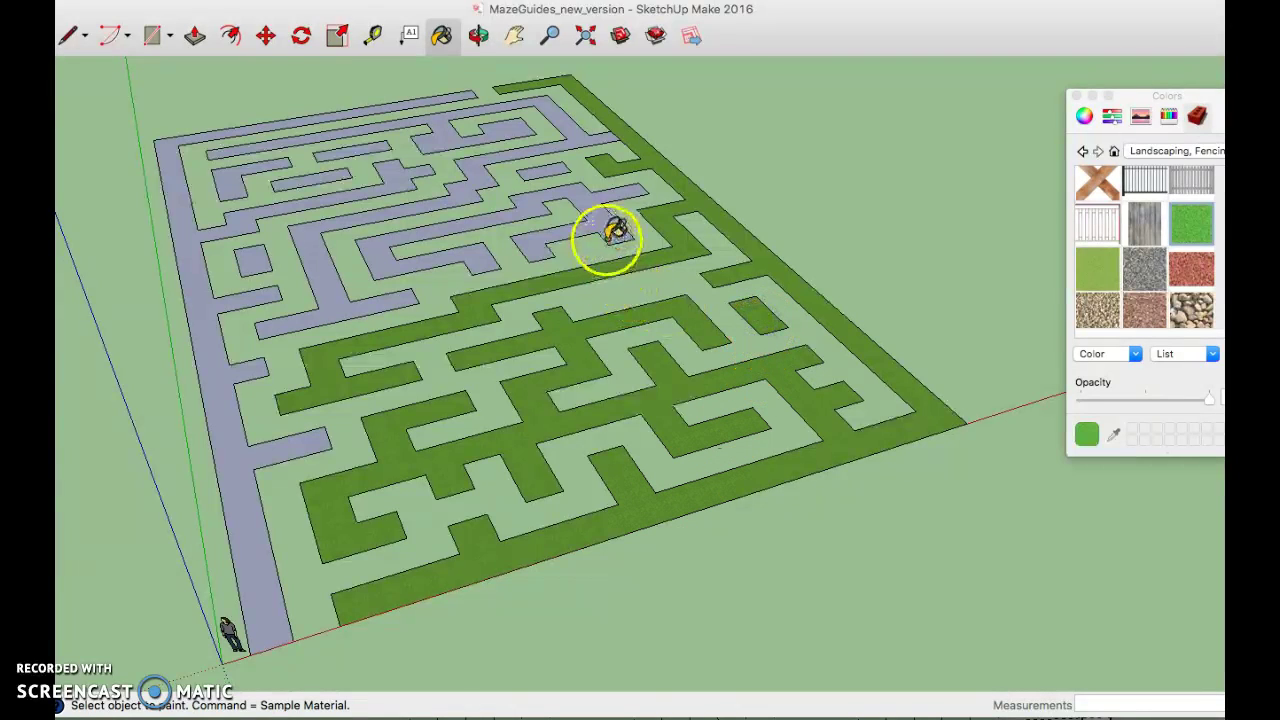
left_click(603, 226)
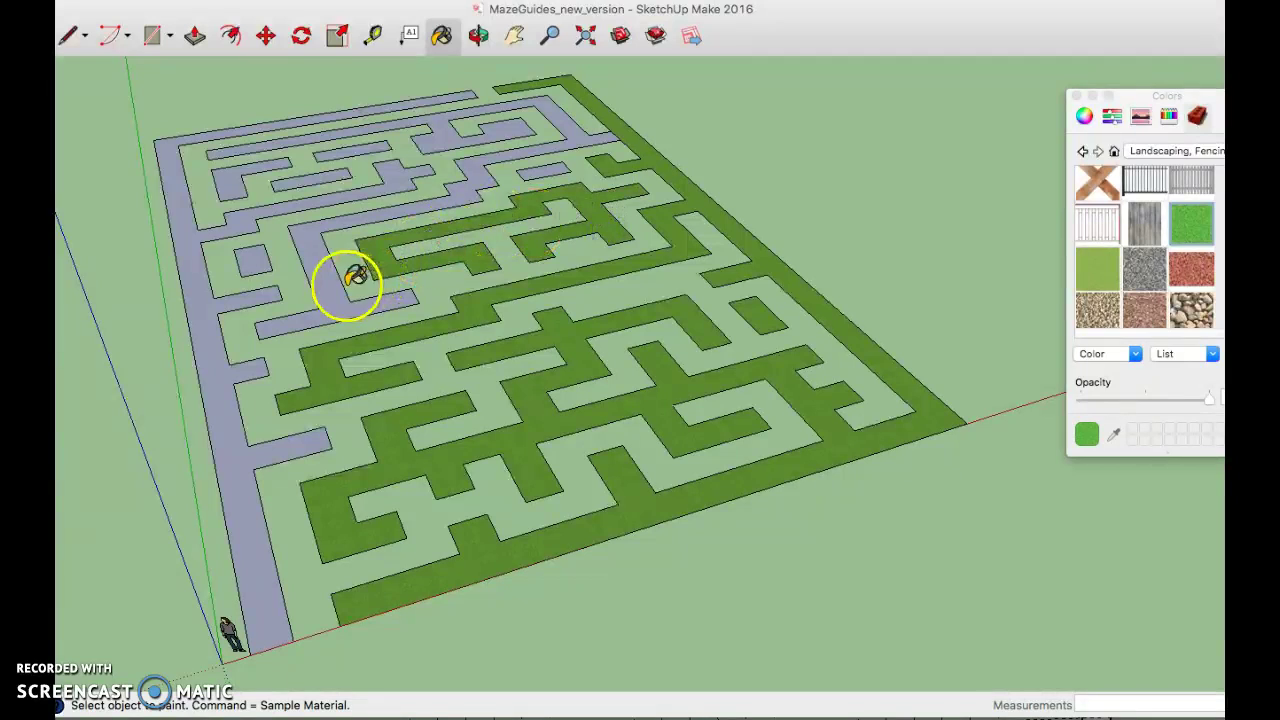
left_click(325, 284)
left_click(259, 290)
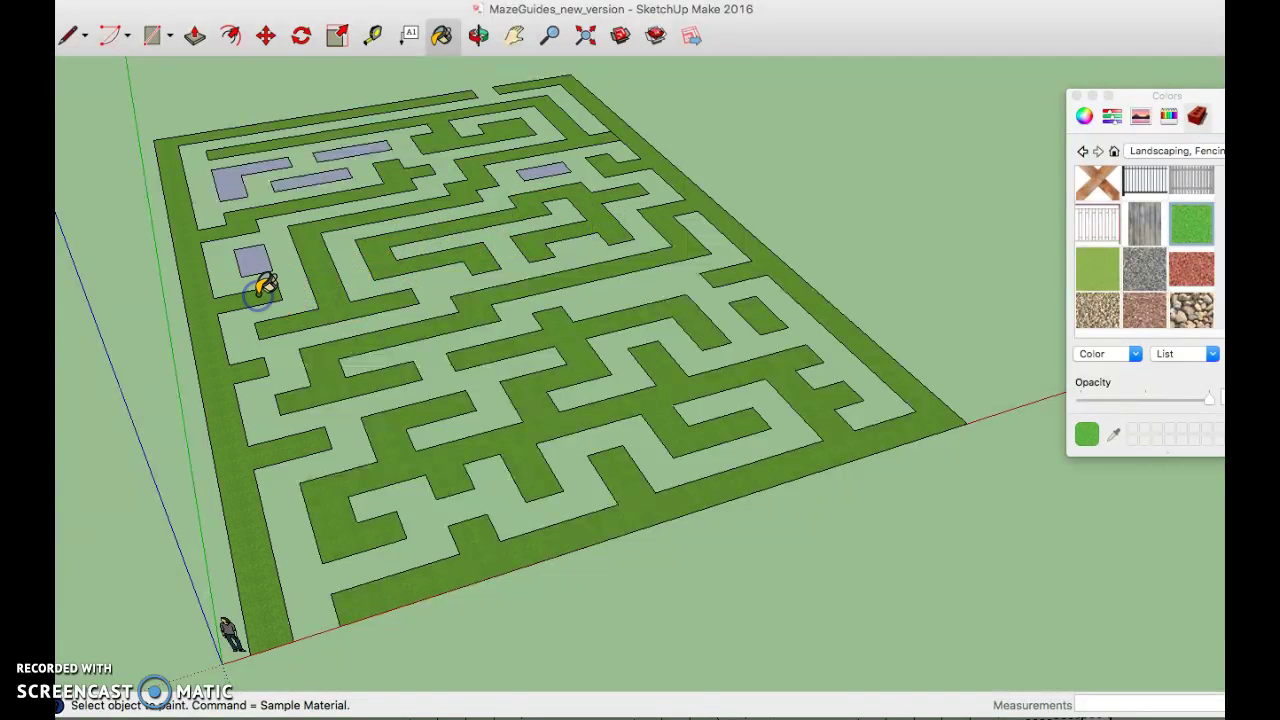
left_click(257, 255)
left_click(233, 182)
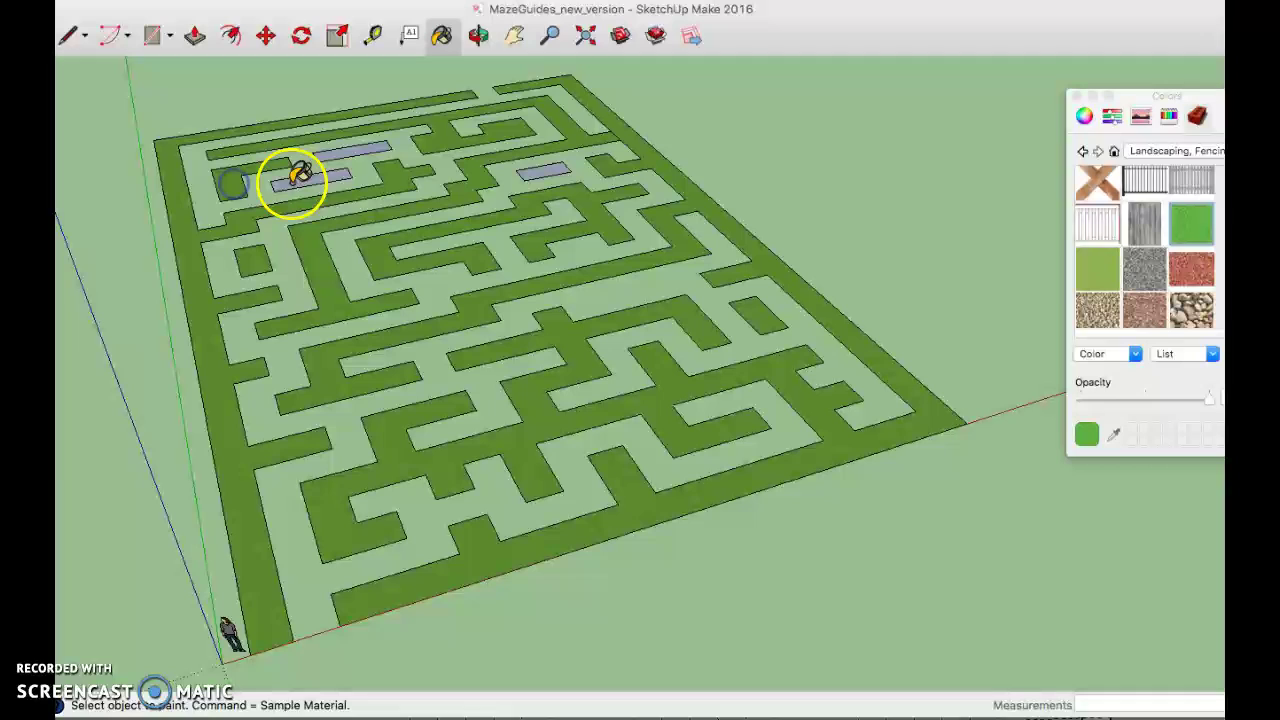
left_click(290, 180)
left_click(348, 152)
left_click(541, 170)
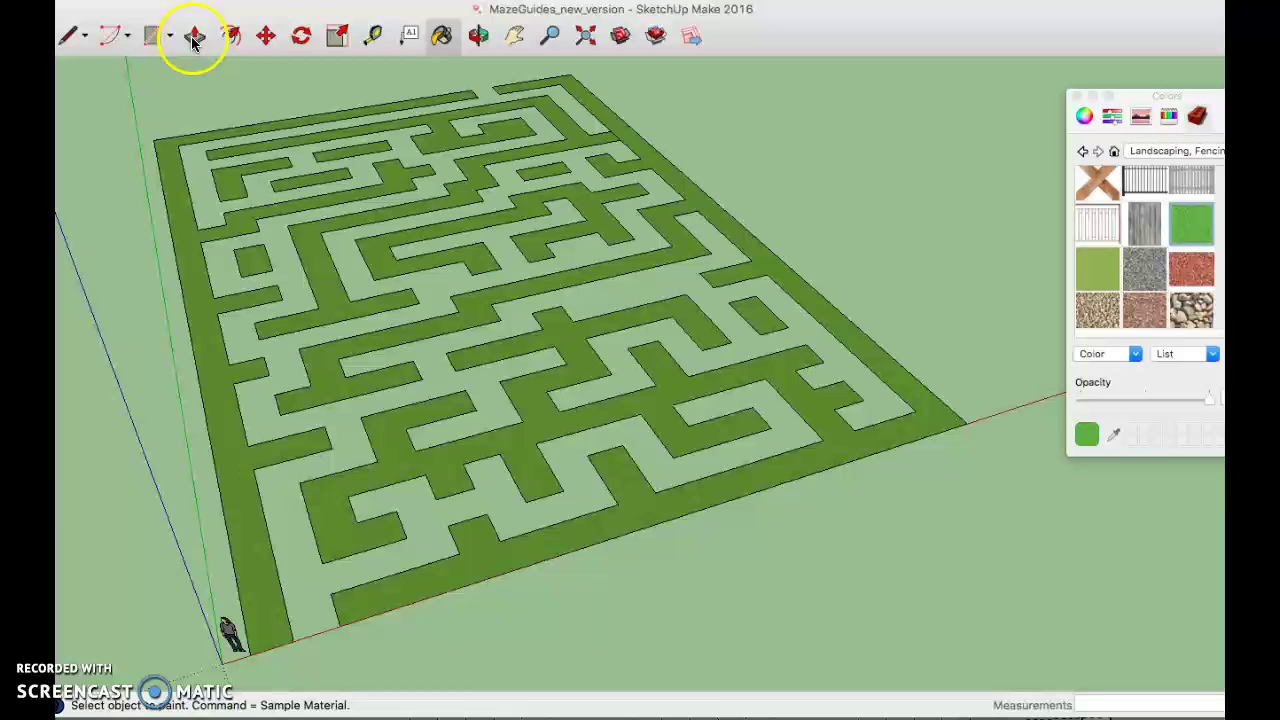
- Push/Pull the main maze walls and two more wall sections up to 8 feet
left_click(195, 37)
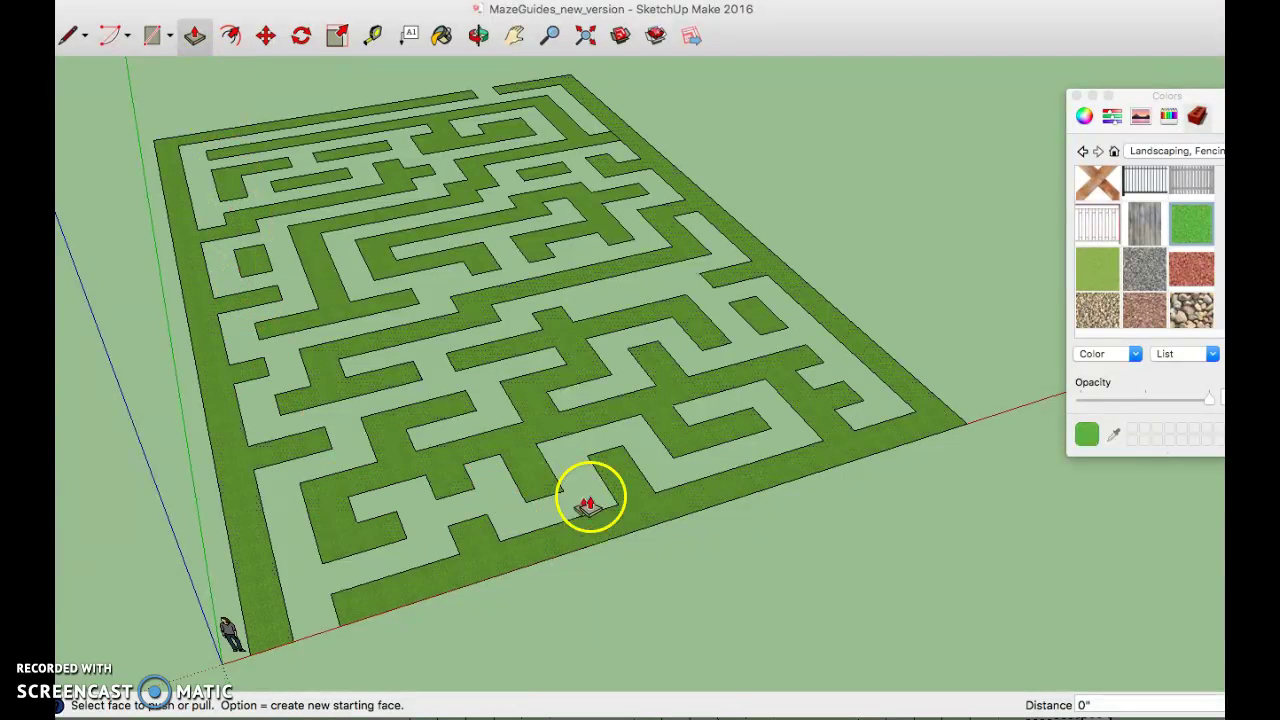
left_click(635, 517)
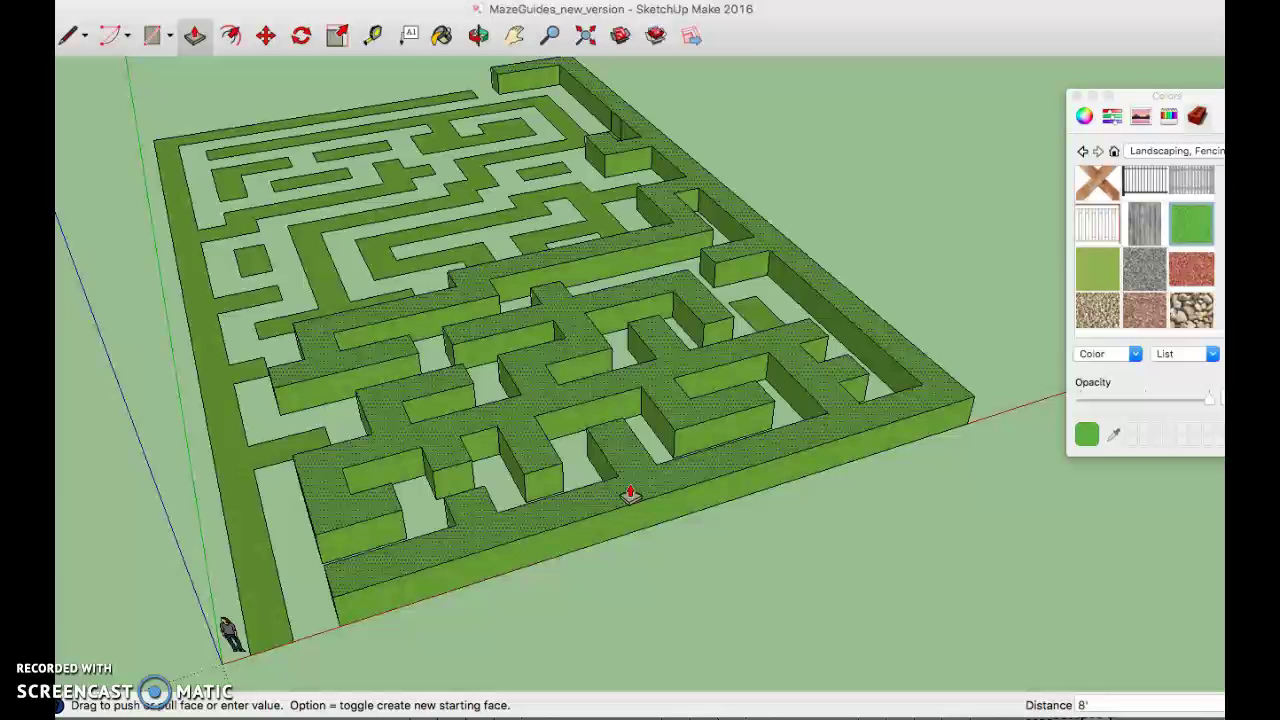
key("Return")
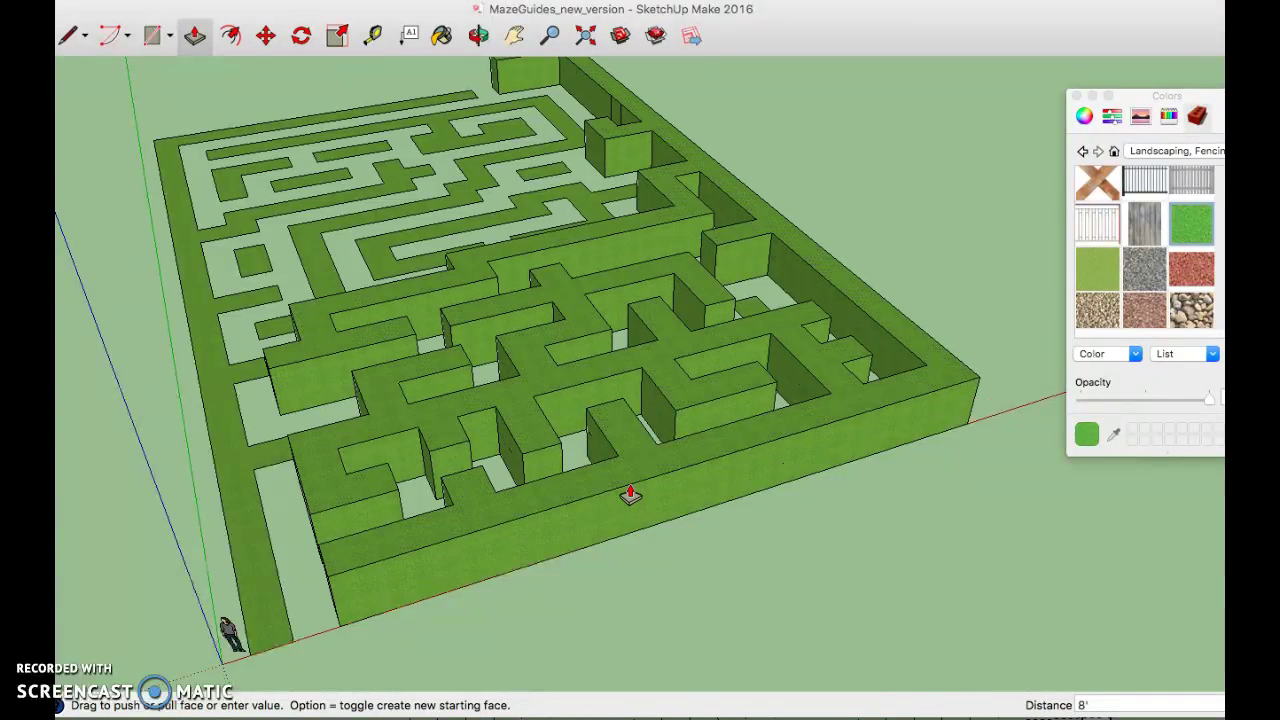
left_click(755, 311)
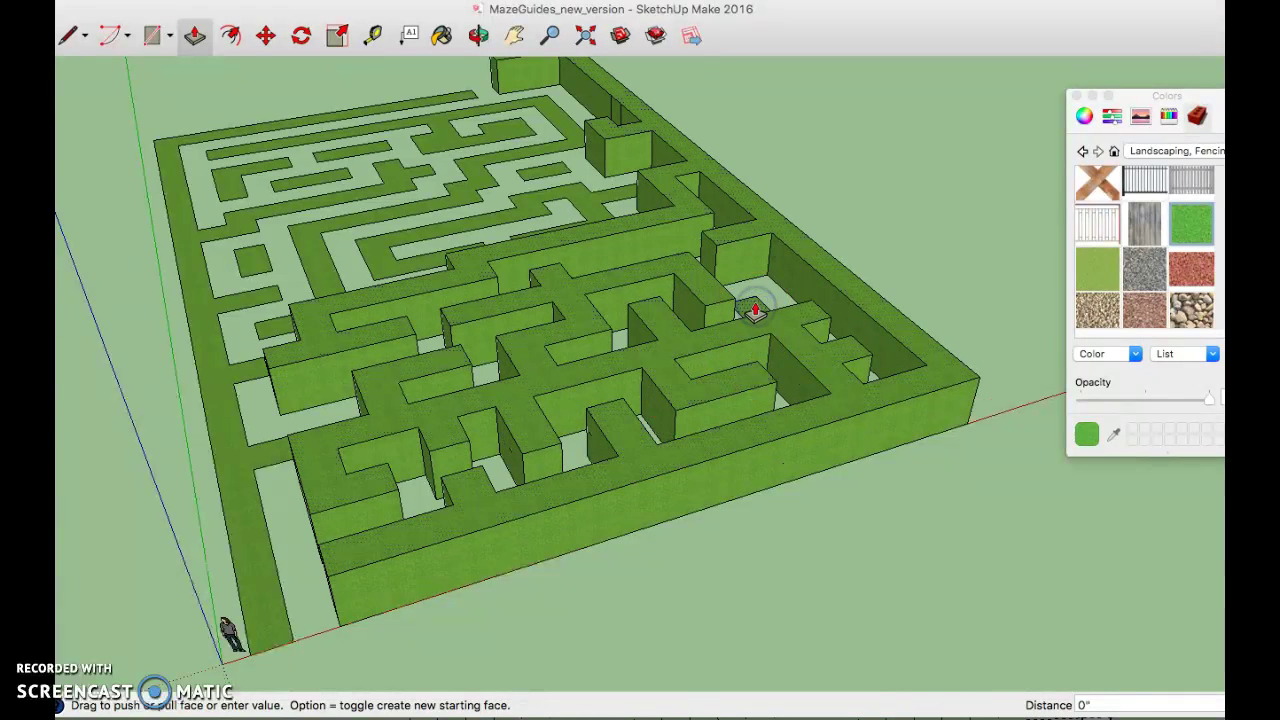
type("8")
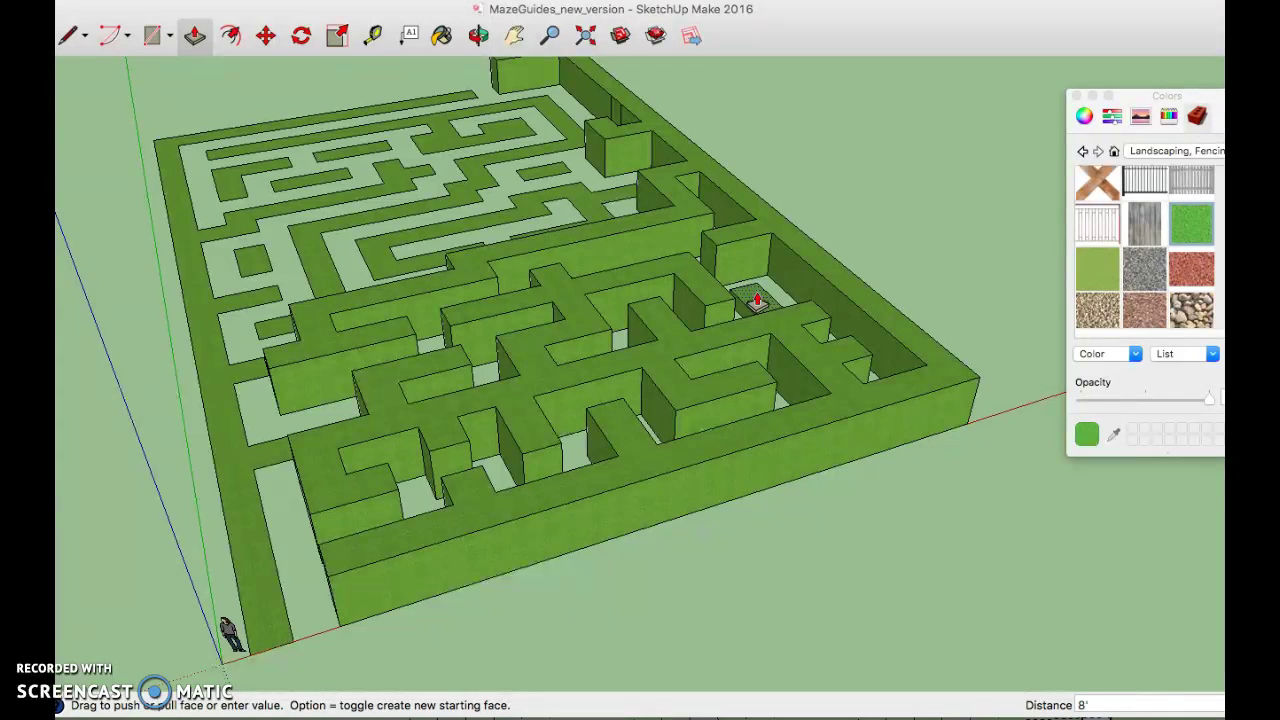
key("Return")
left_click(588, 205)
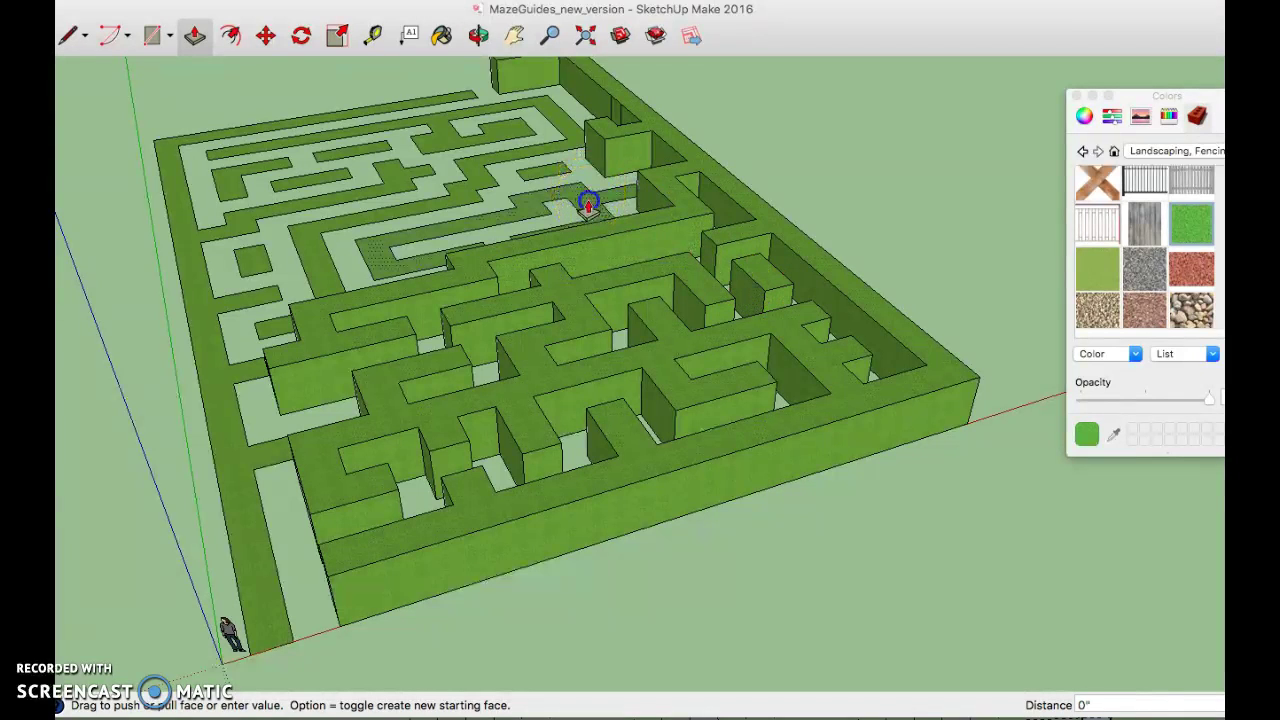
type("8")
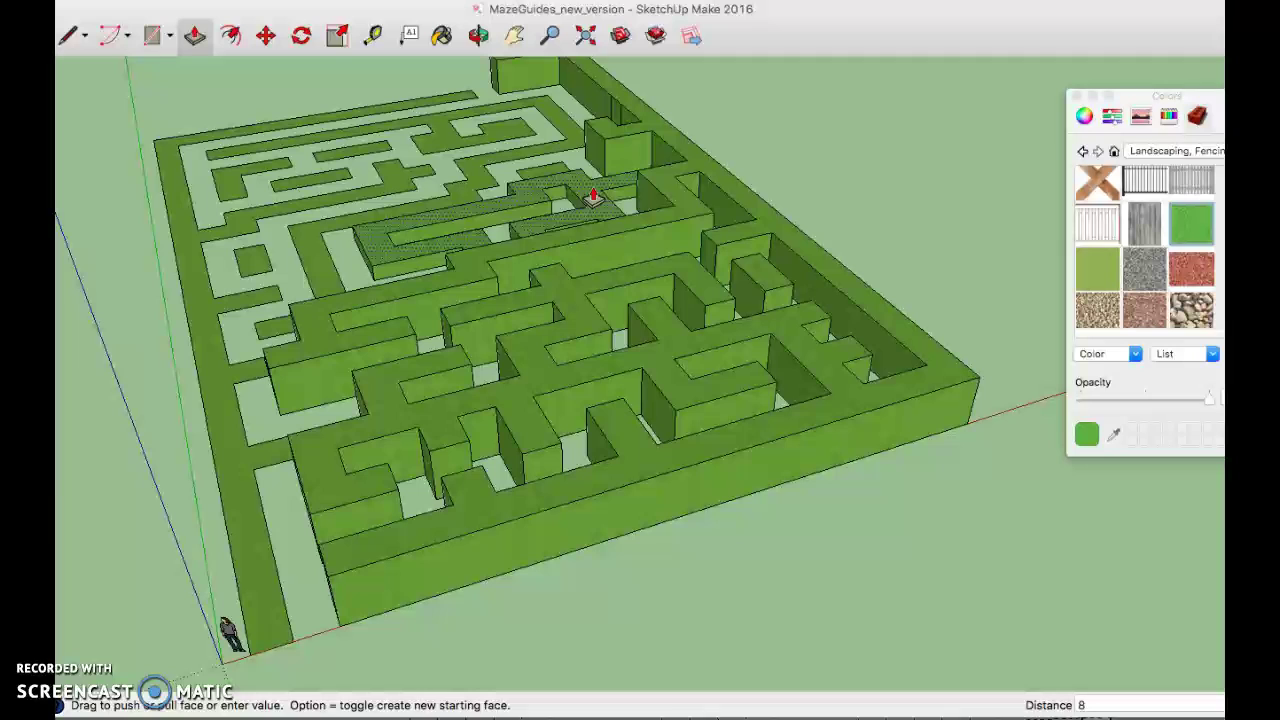
key("Return")
- Raise the winding upper wall, small left block and long left strip to 8'
left_click(375, 233)
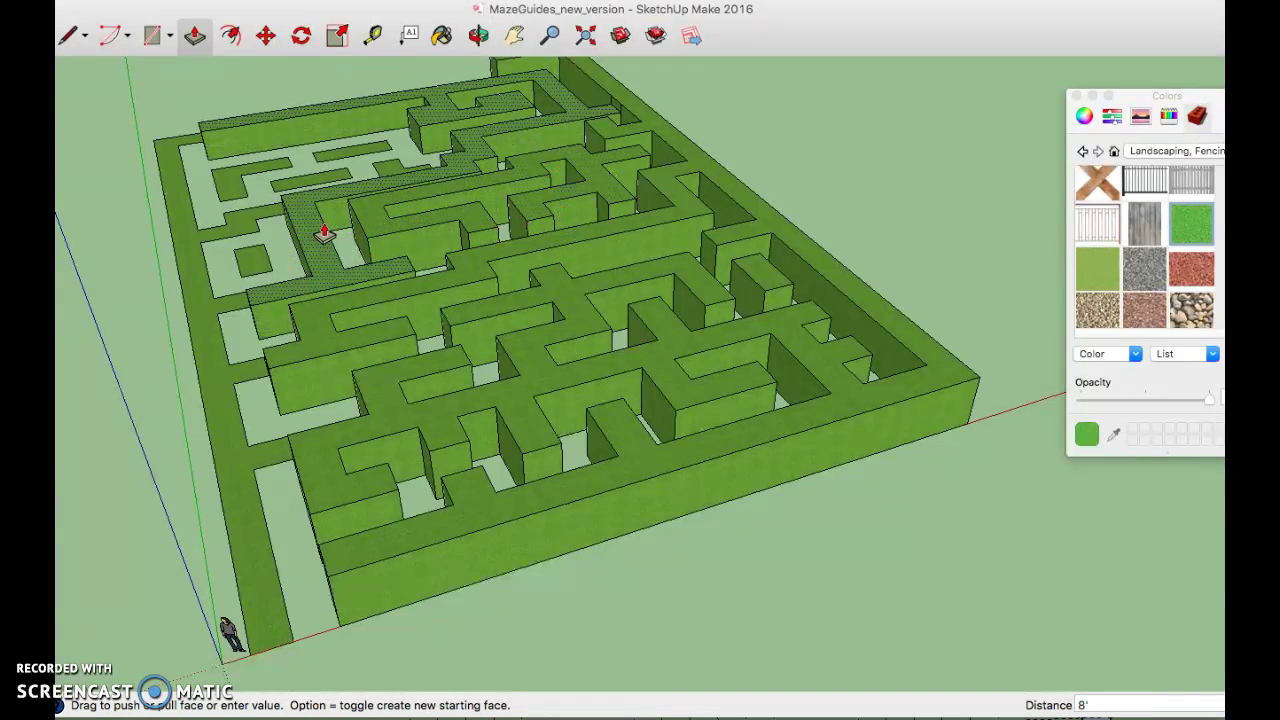
left_click(324, 233)
left_click(251, 260)
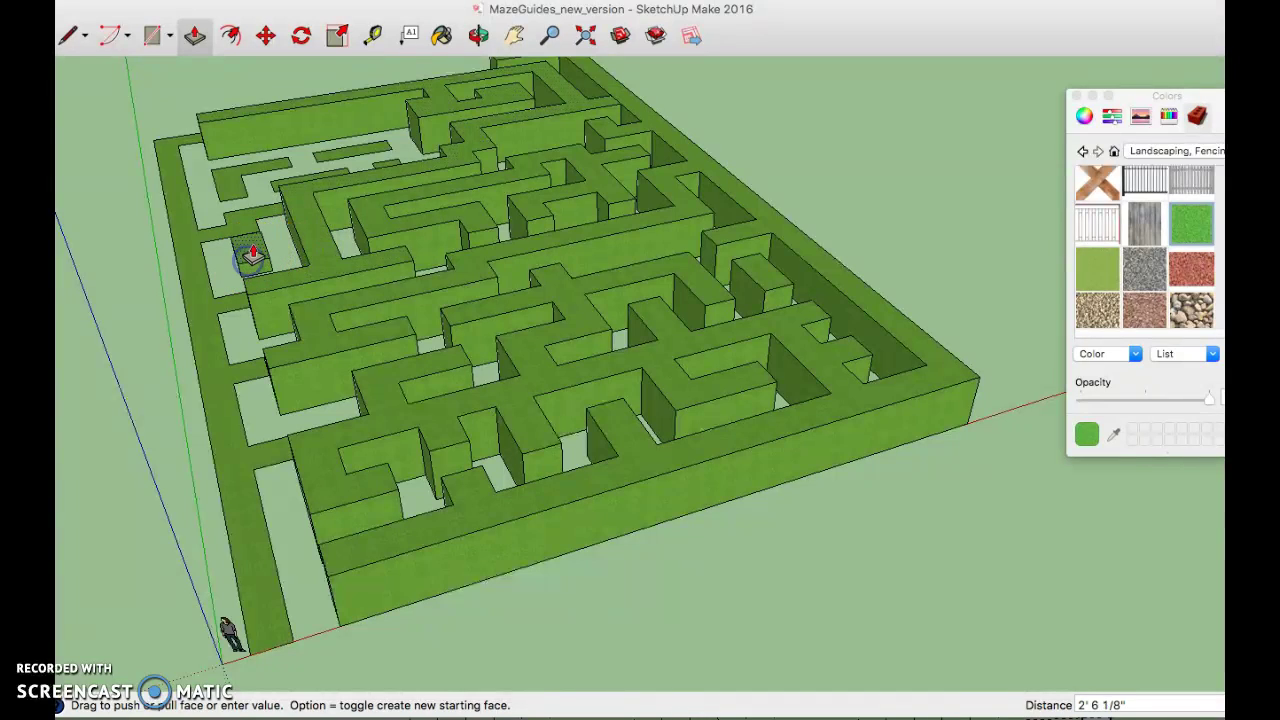
type("8'")
key("Return")
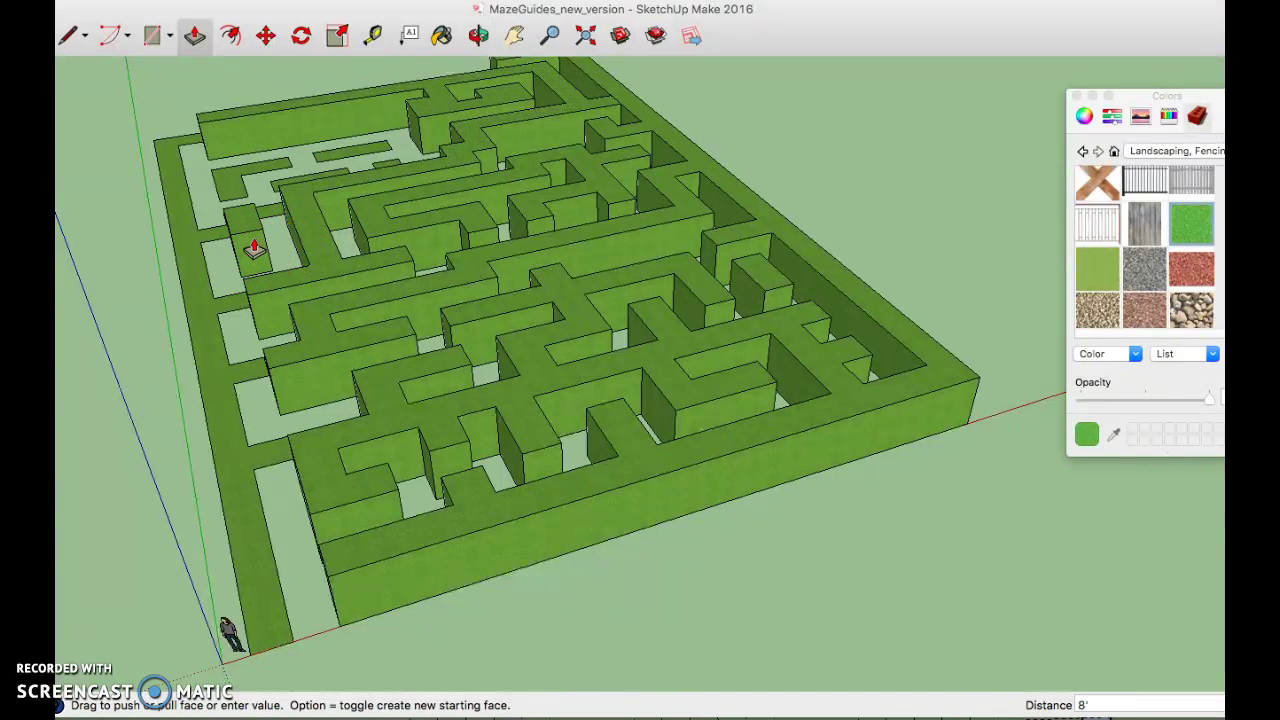
left_click(206, 320)
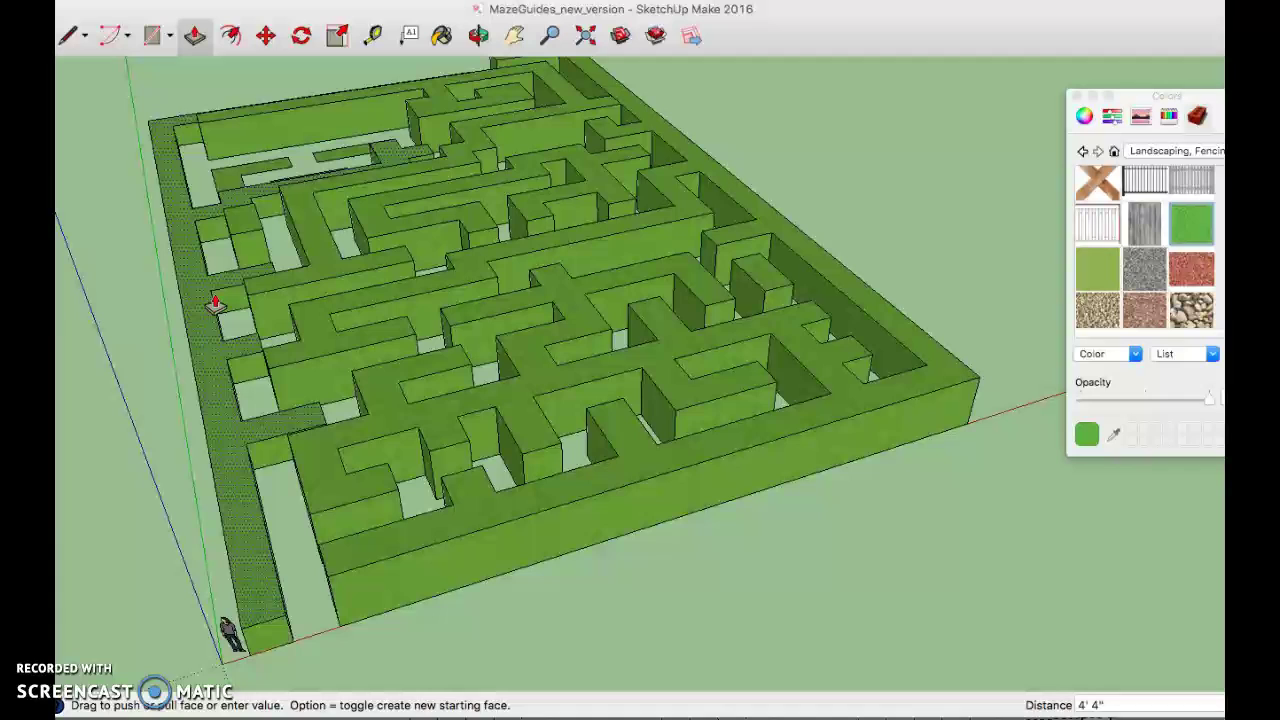
left_click(214, 300)
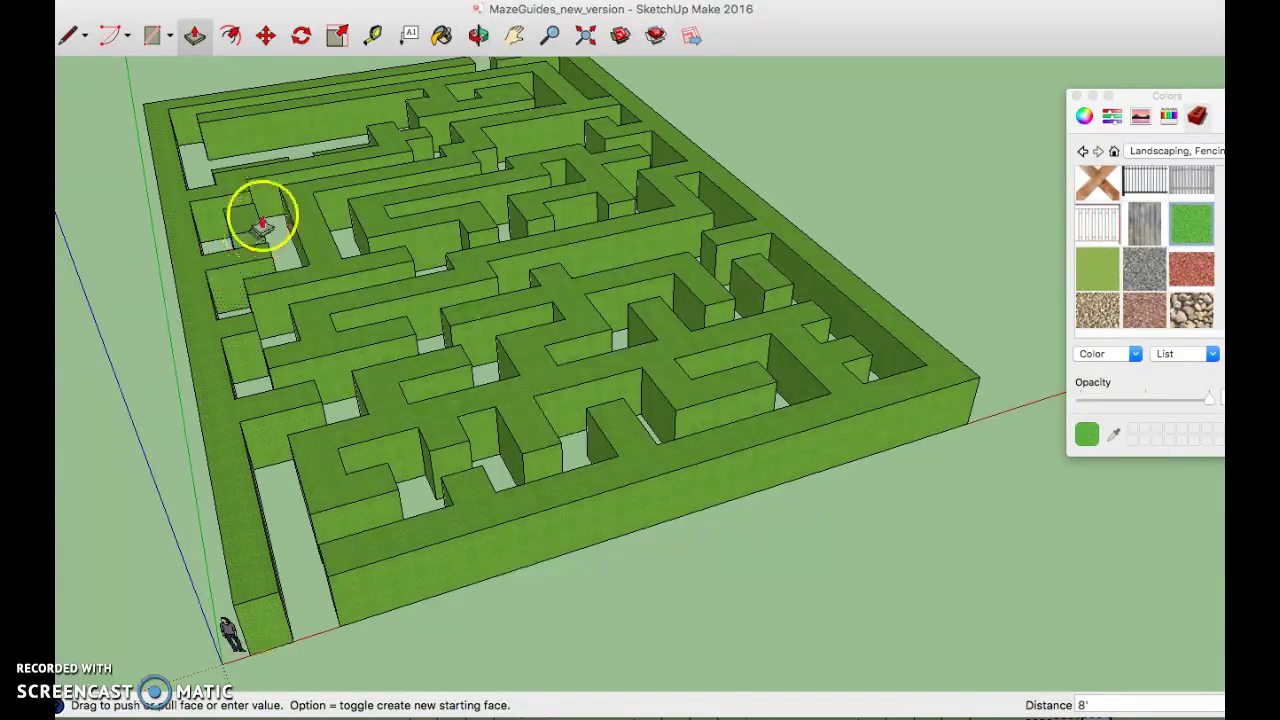
scroll(280, 165, "down", 3)
- Orbit closer and pull up the flat wall outlines at the left of the maze
scroll(280, 165, "up", 3)
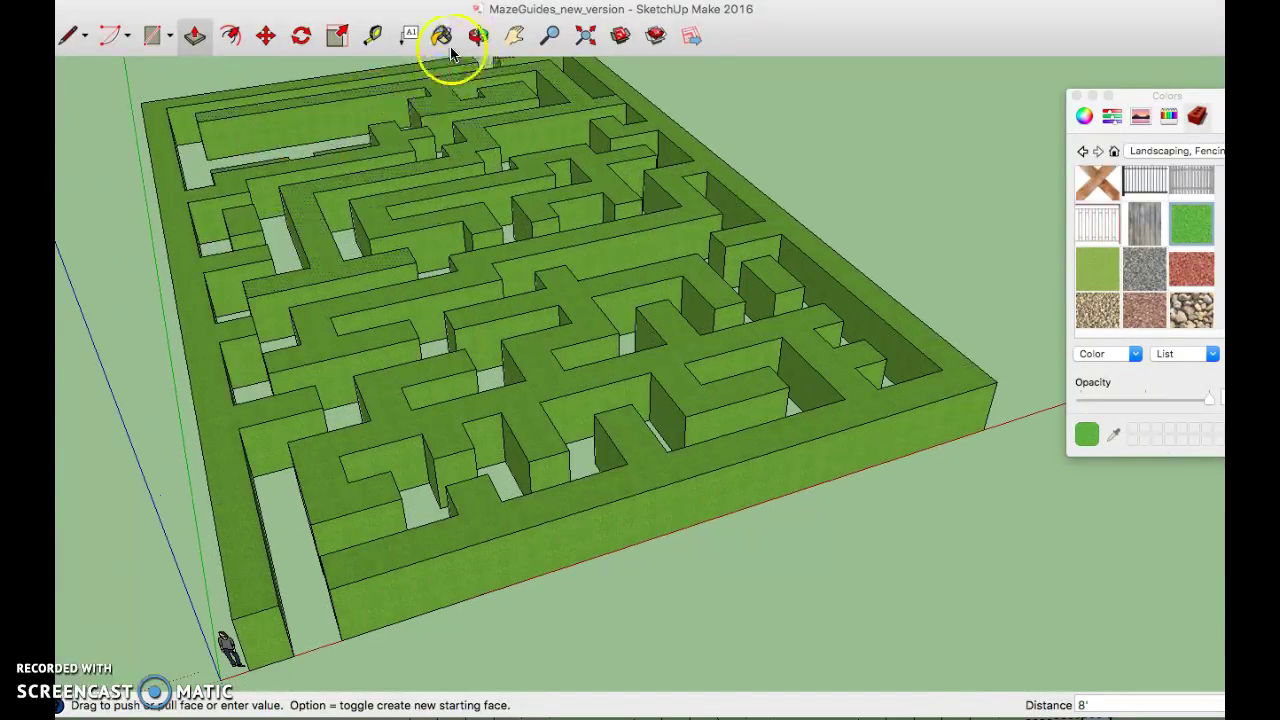
left_click(478, 36)
left_click_drag(349, 286, 427, 359)
key("p")
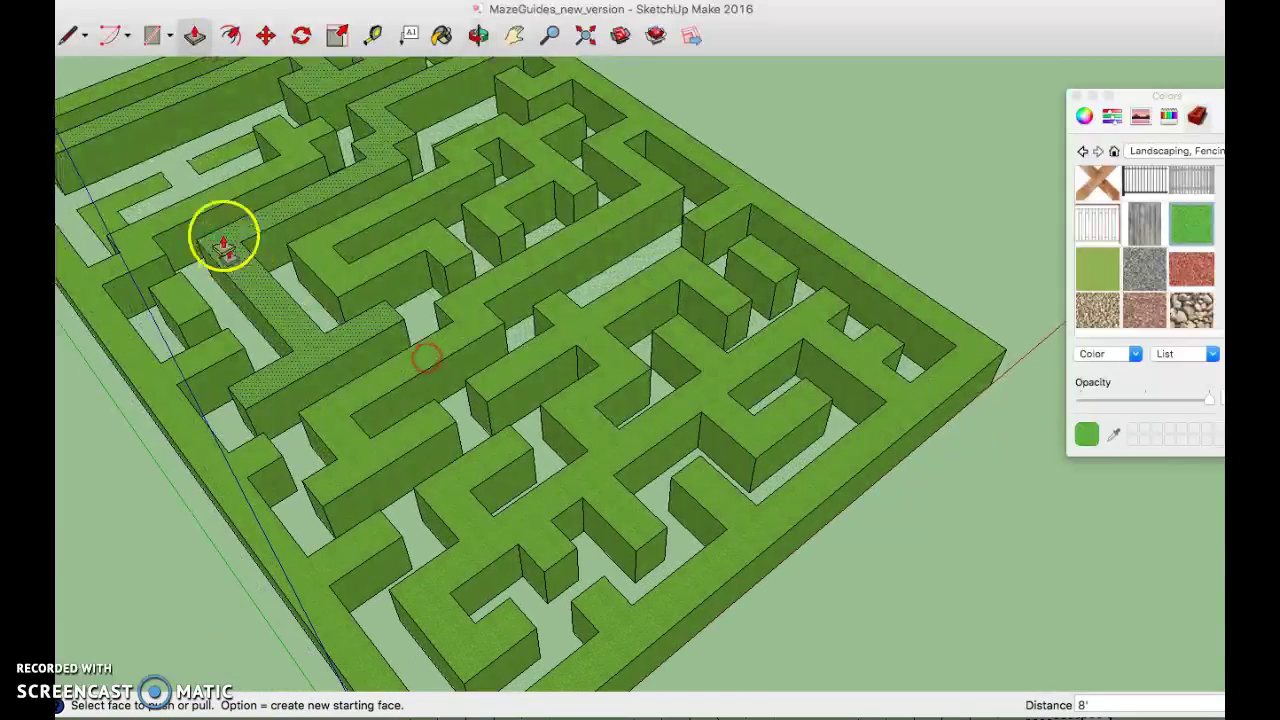
left_click(155, 202)
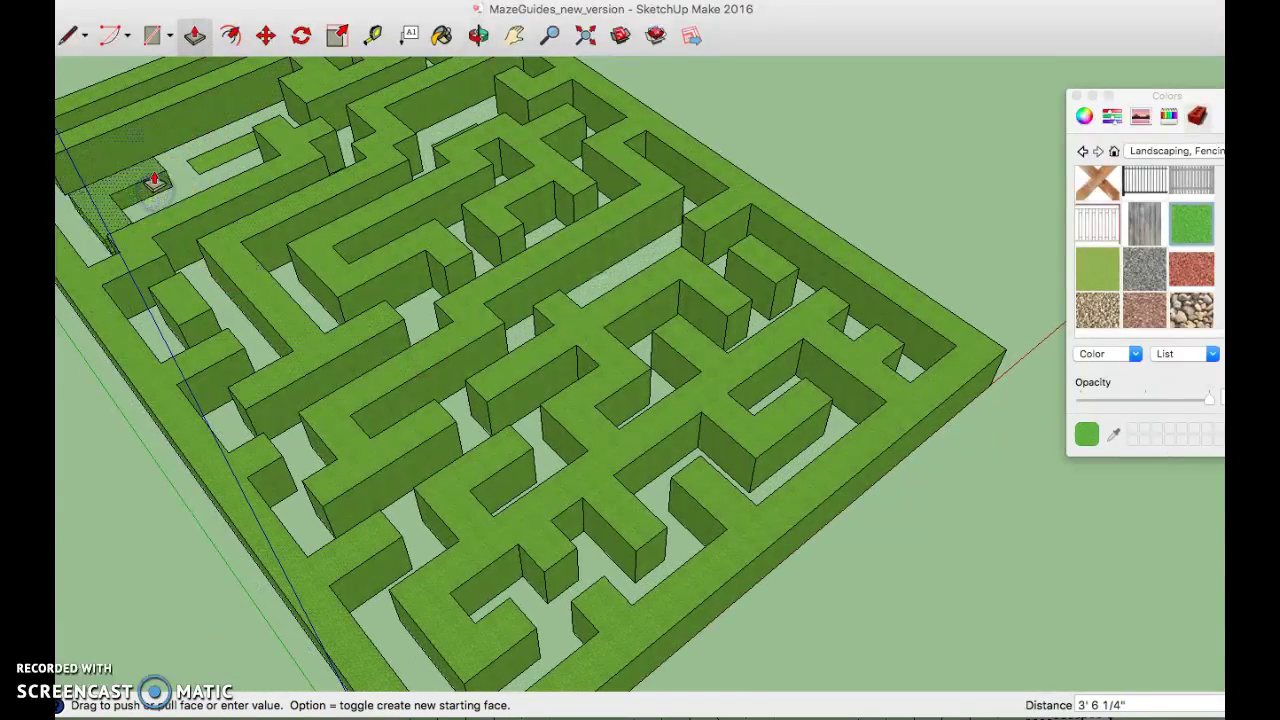
left_click(155, 180)
left_click_drag(155, 172, 208, 150)
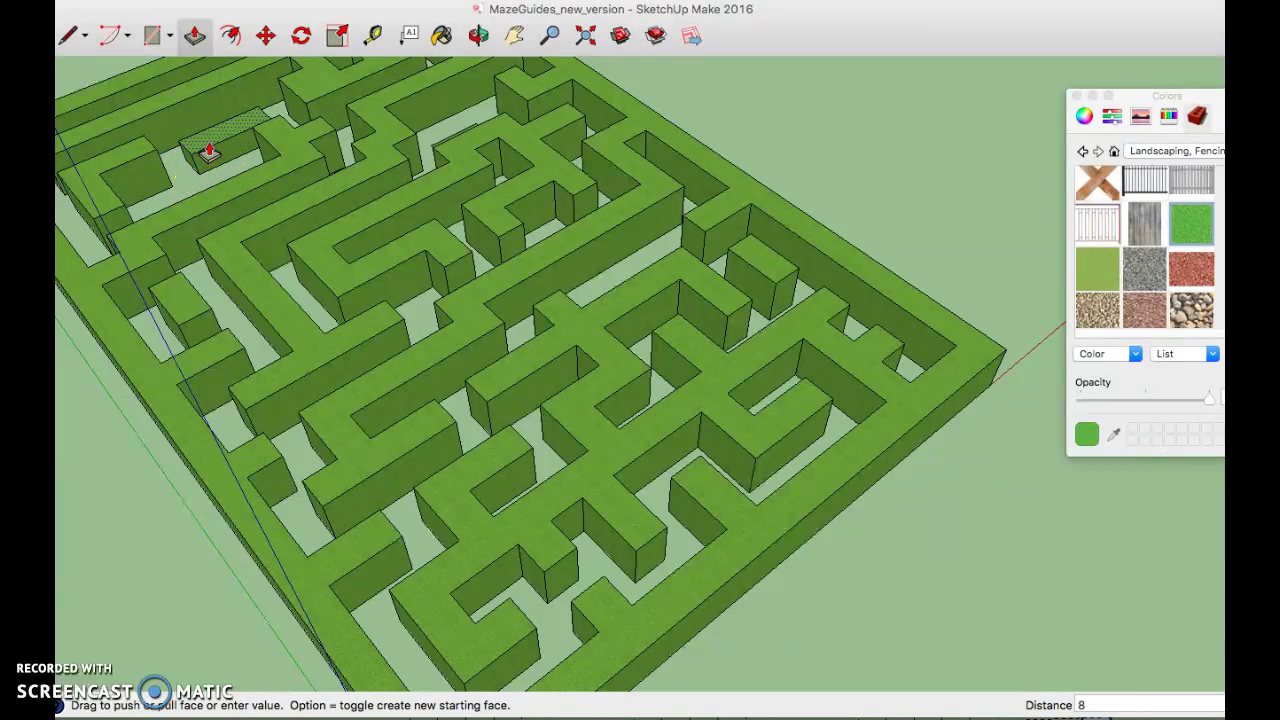
left_click(251, 131)
- Pull the wall outline near the top of the maze up to 8'
left_click(429, 137)
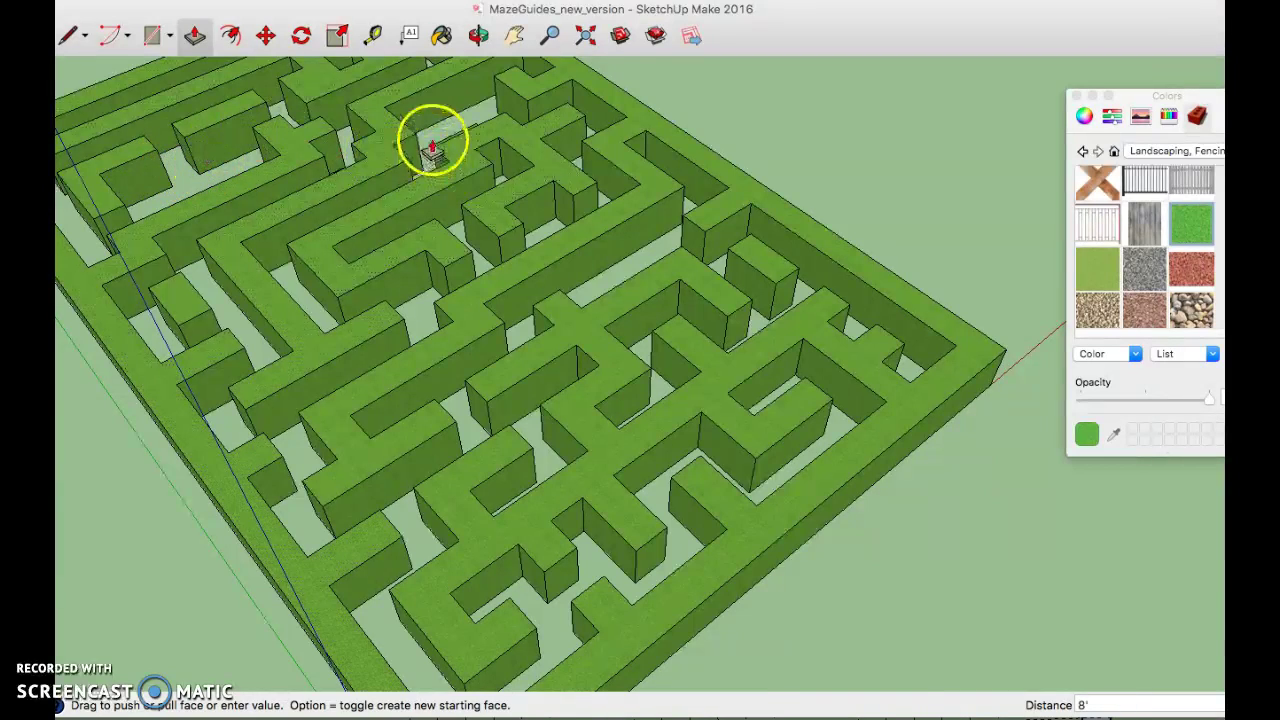
scroll(433, 145, "up", 3)
scroll(433, 145, "up", 3)
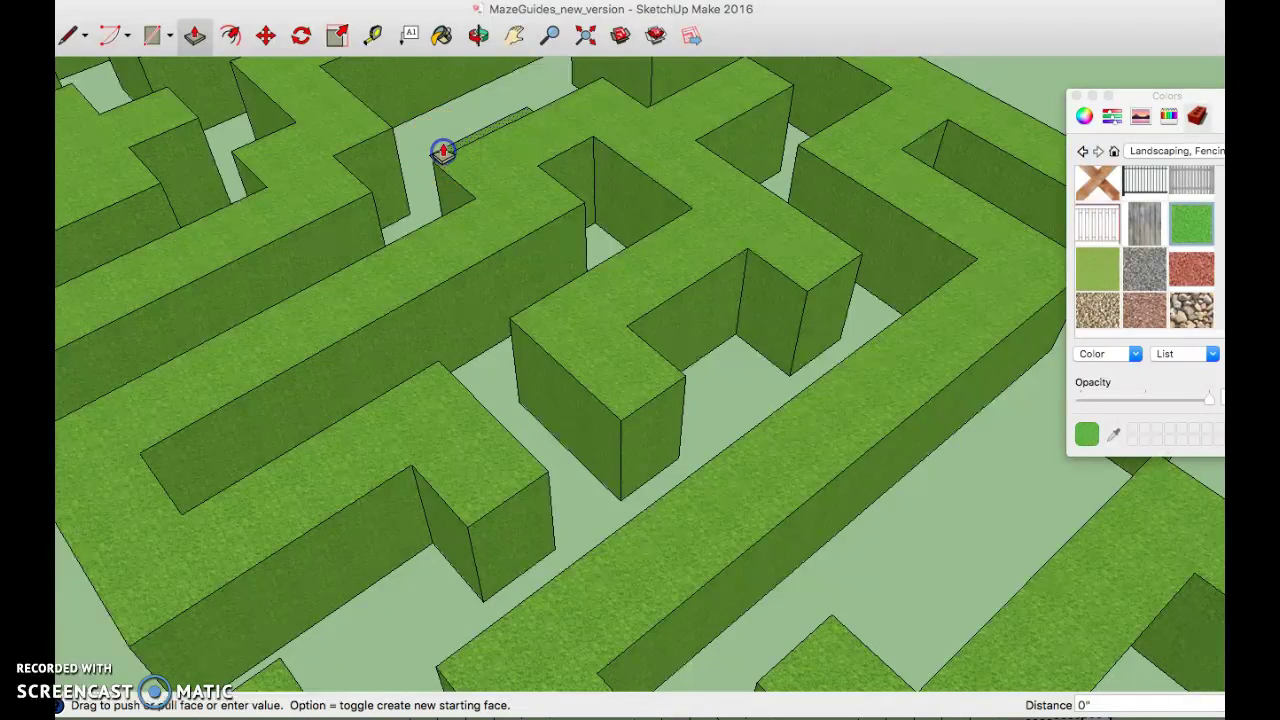
left_click_drag(443, 146, 441, 137)
type("8'")
key("Return")
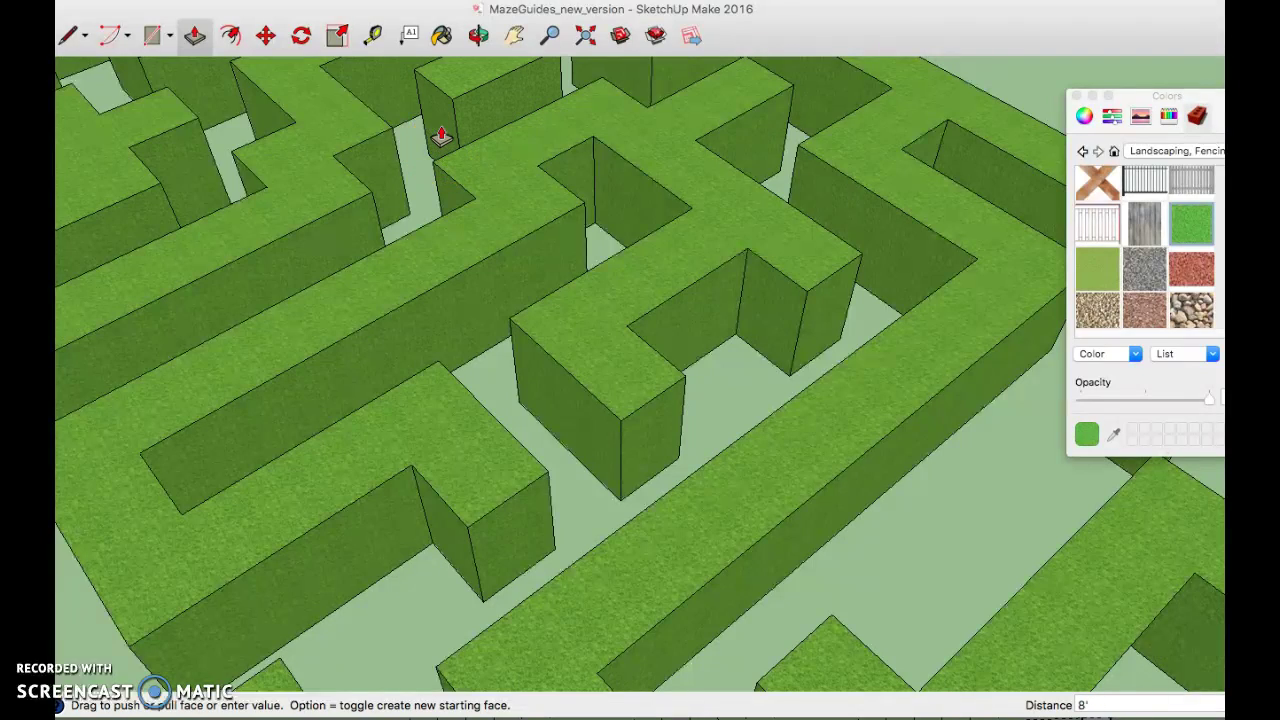
- Orbit to the front view and raise the left flat outline to 8 ft
scroll(440, 137, "down", 10)
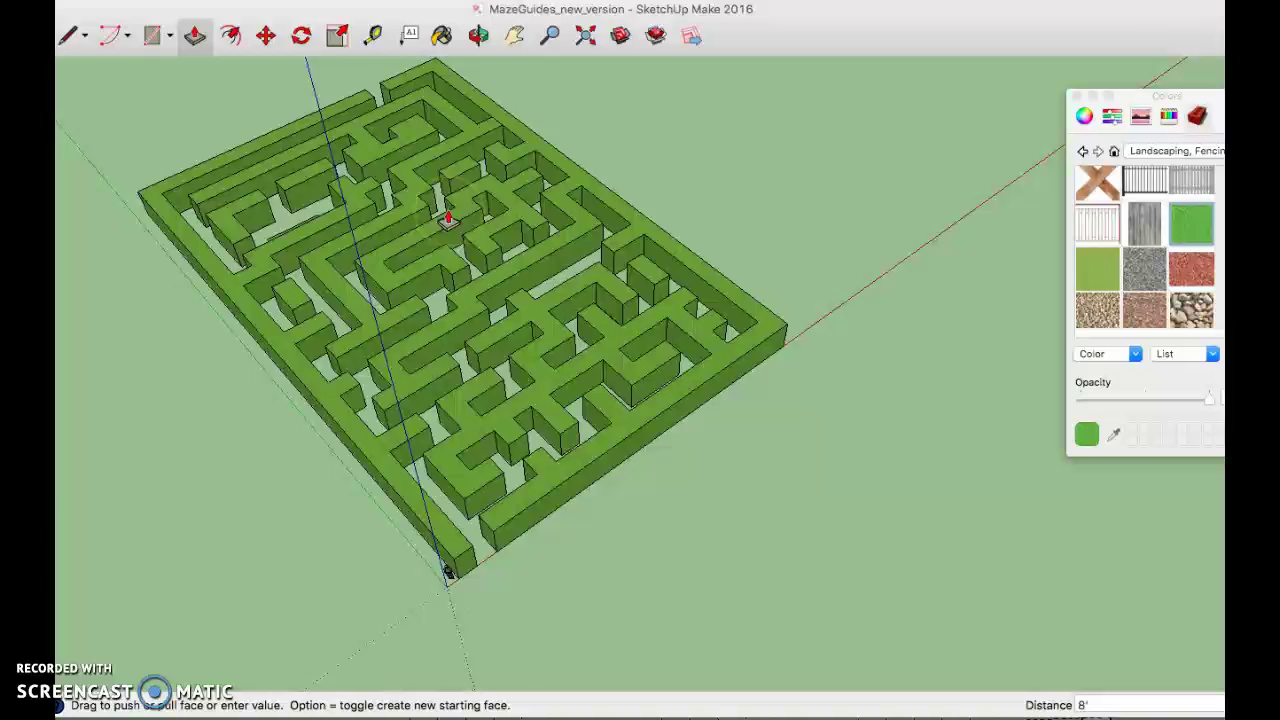
middle_click_drag(397, 238, 625, 236)
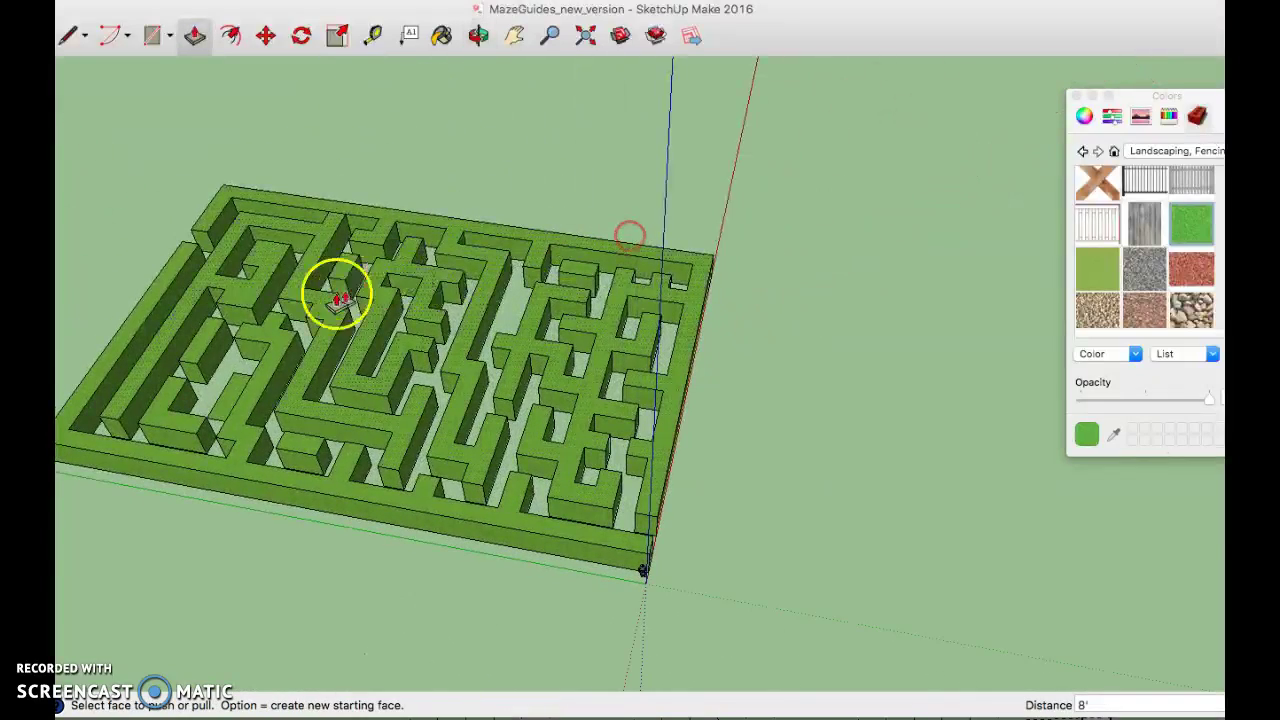
left_click(255, 403)
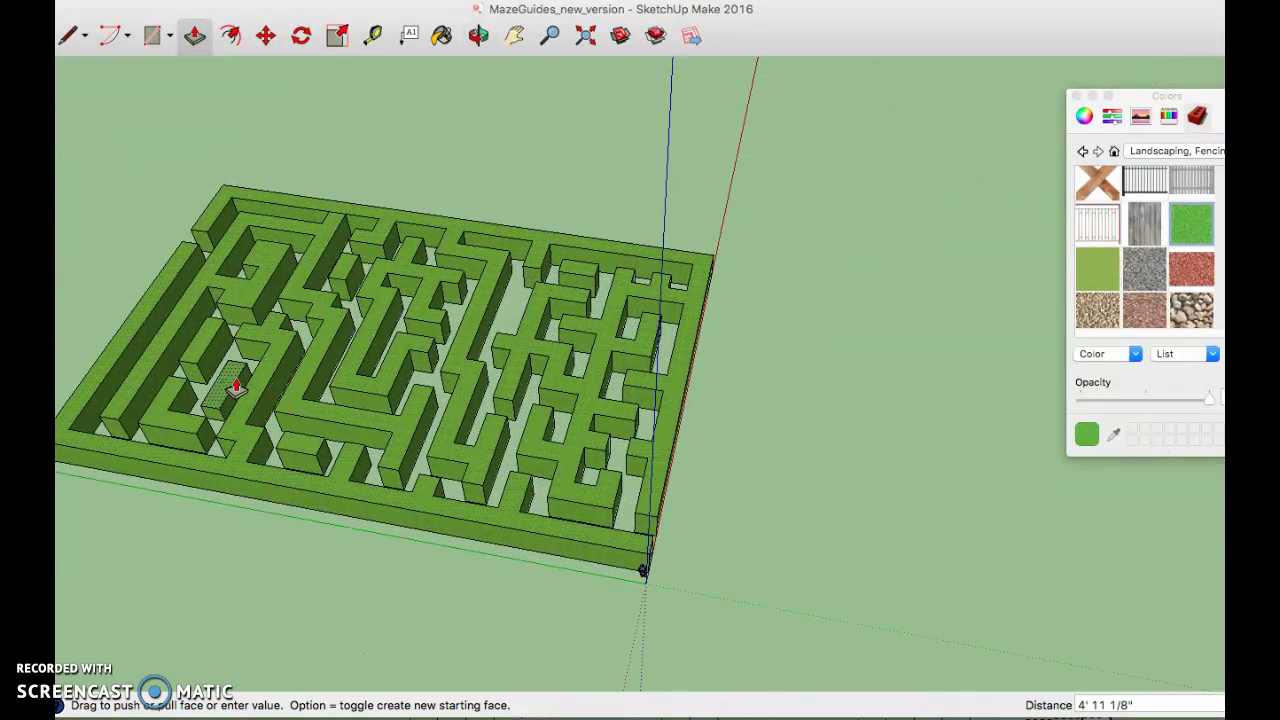
type("8")
key("Return")
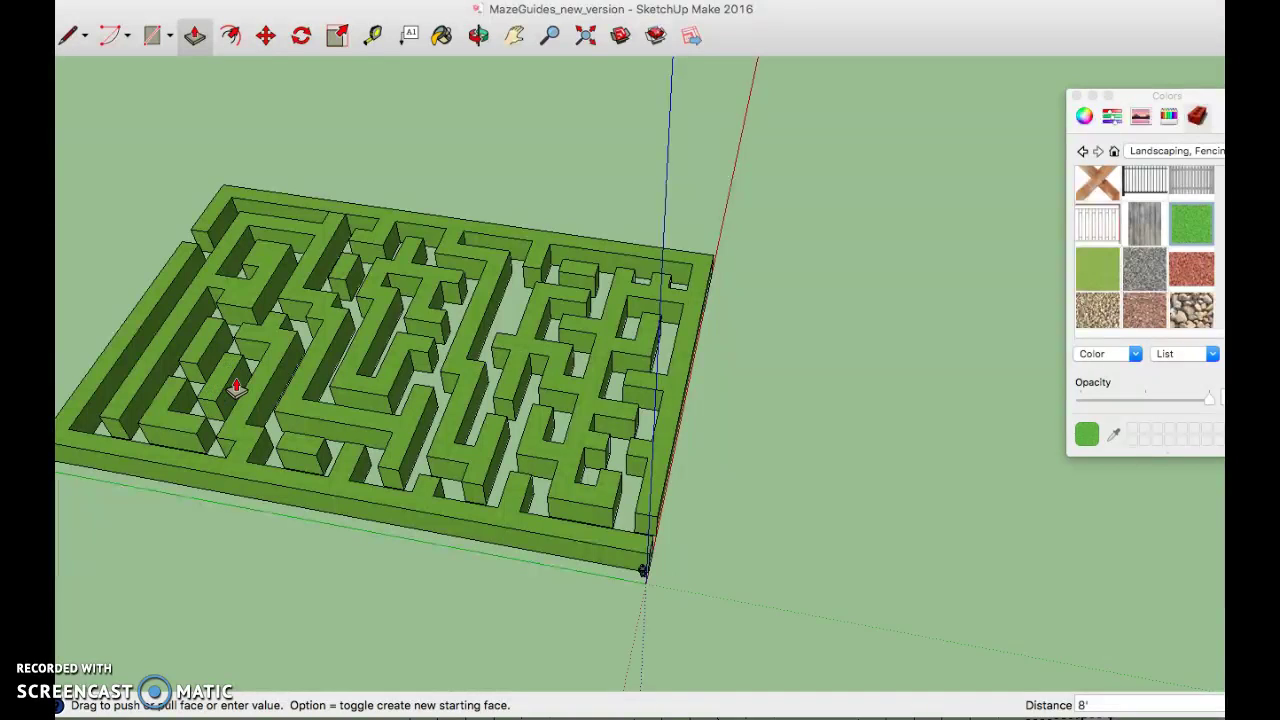
- Select a face at the front edge, then orbit and zoom toward the entrance corner
left_click(191, 451)
key("o")
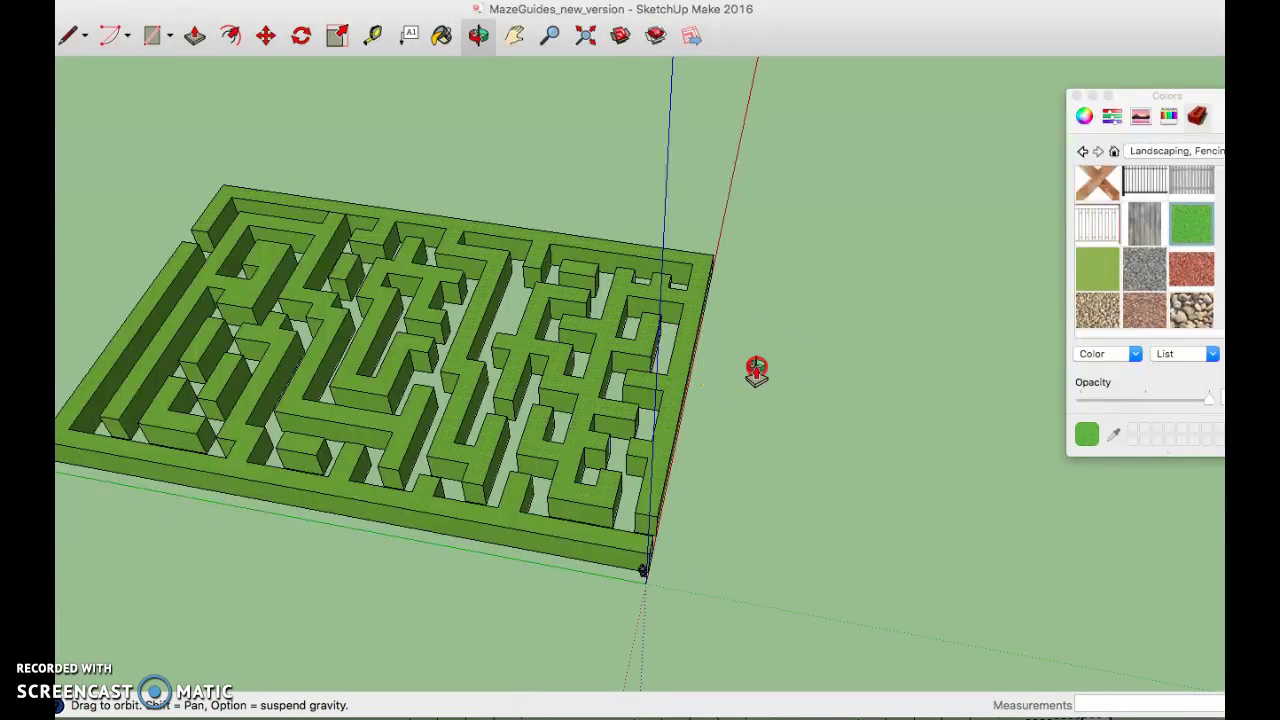
left_click_drag(757, 371, 451, 251)
key("p")
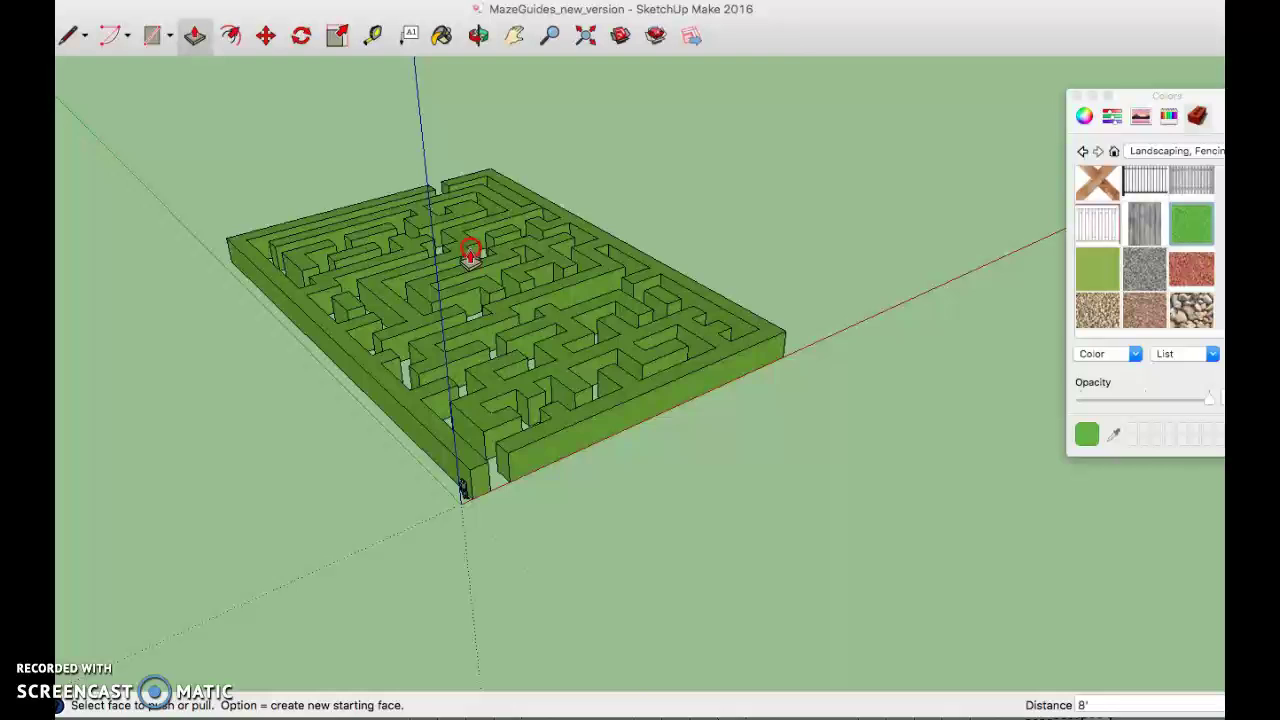
scroll(471, 283, "up", 5)
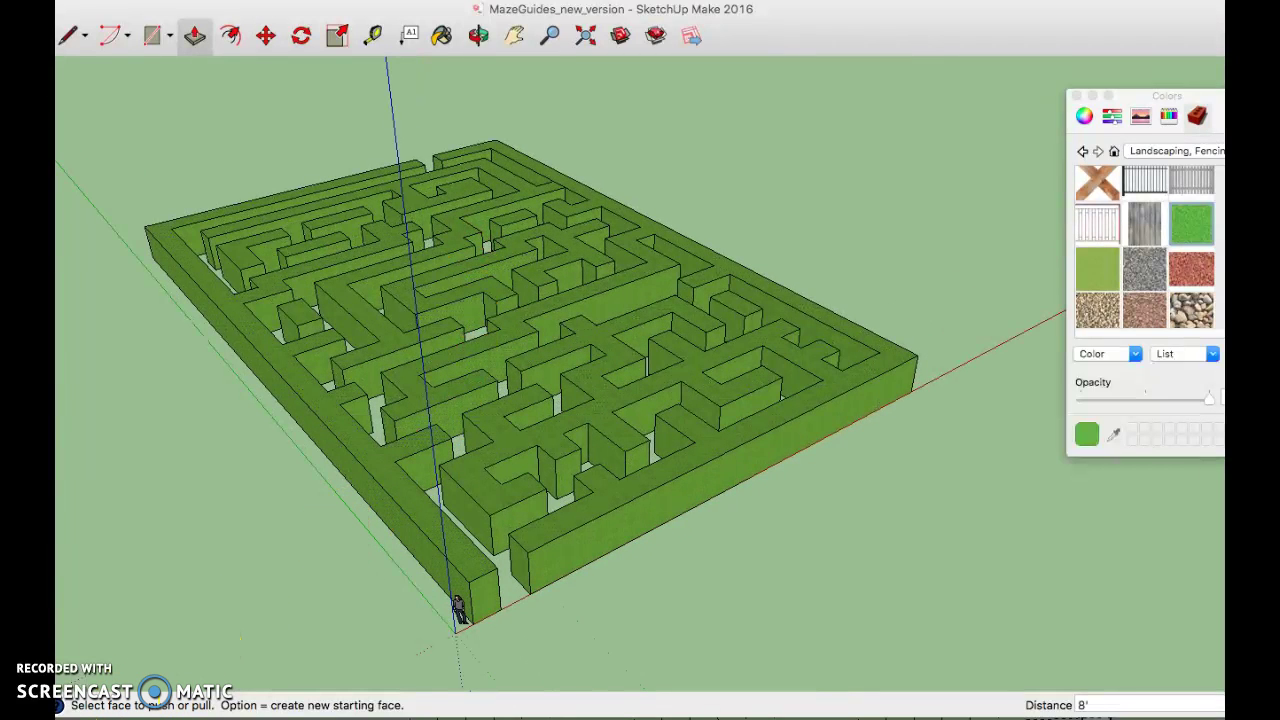
scroll(500, 629, "up", 2)
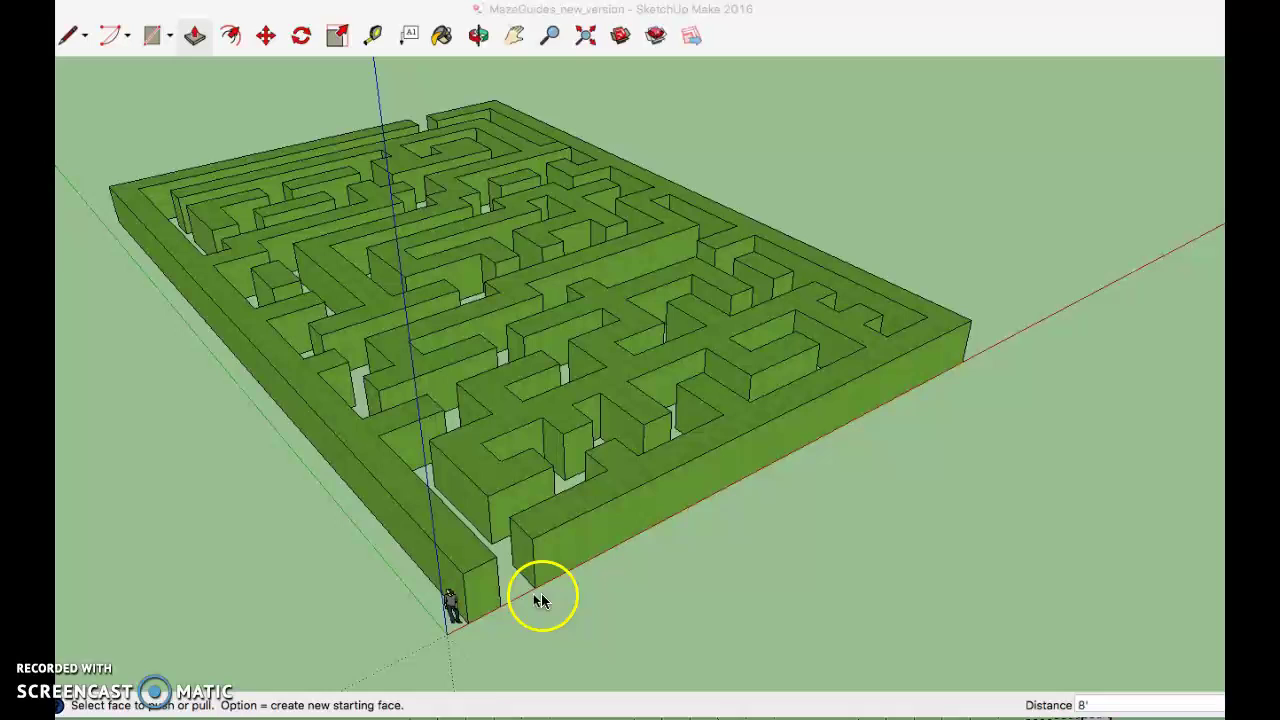
middle_click_drag(550, 610, 550, 613)
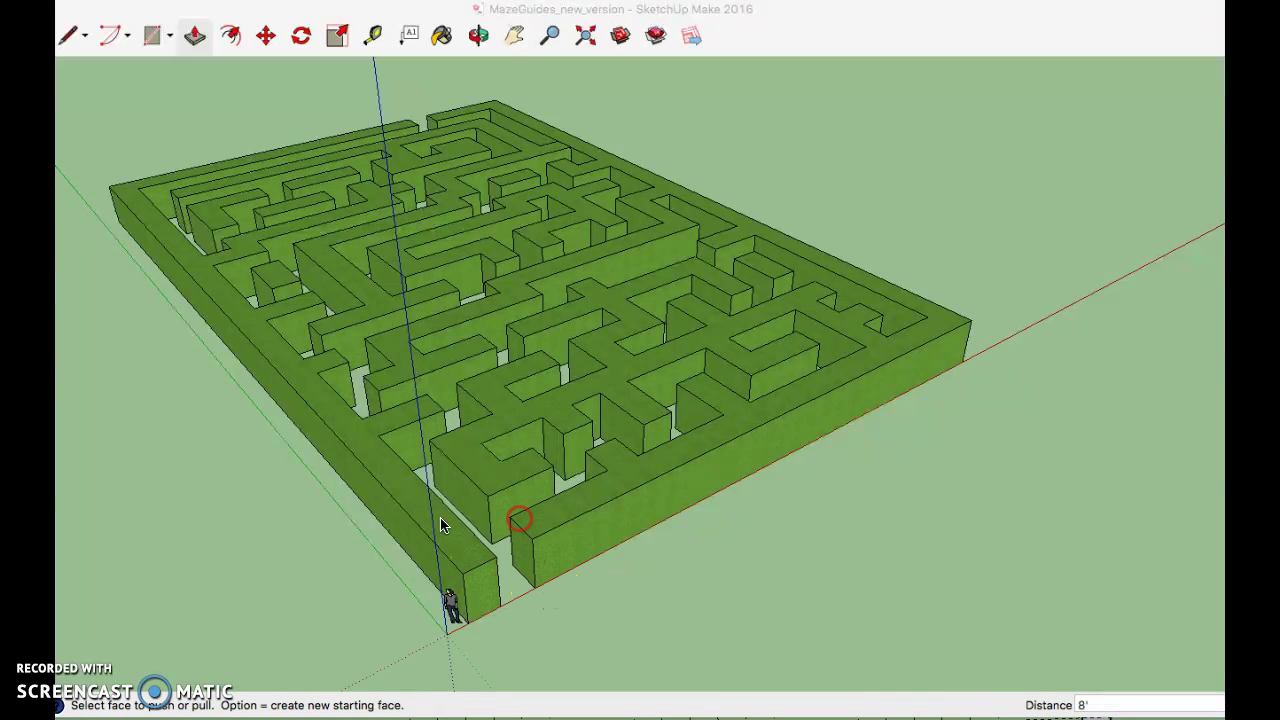
- Orbit down to eye level beside the maze and zoom in on the entrance
left_click(117, 502)
key("o")
left_click_drag(532, 610, 379, 413)
key("p")
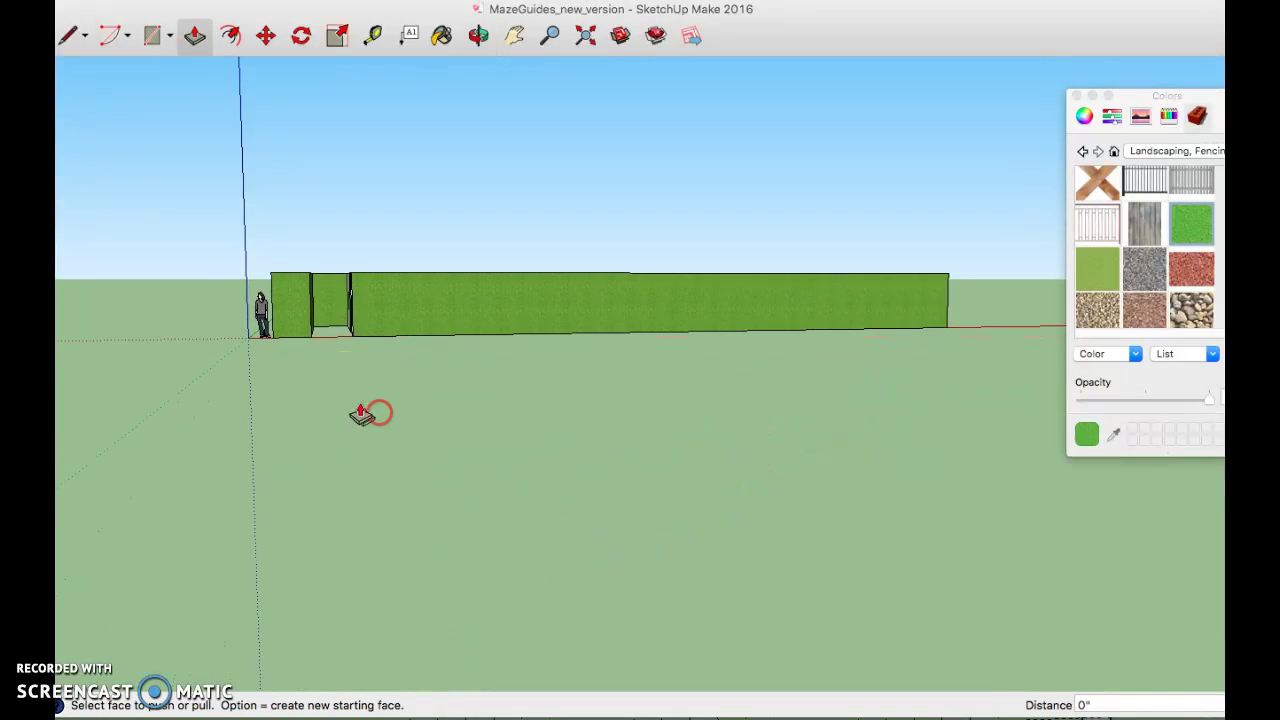
scroll(337, 374, "up", 2)
scroll(340, 283, "up", 2)
scroll(340, 283, "up", 4)
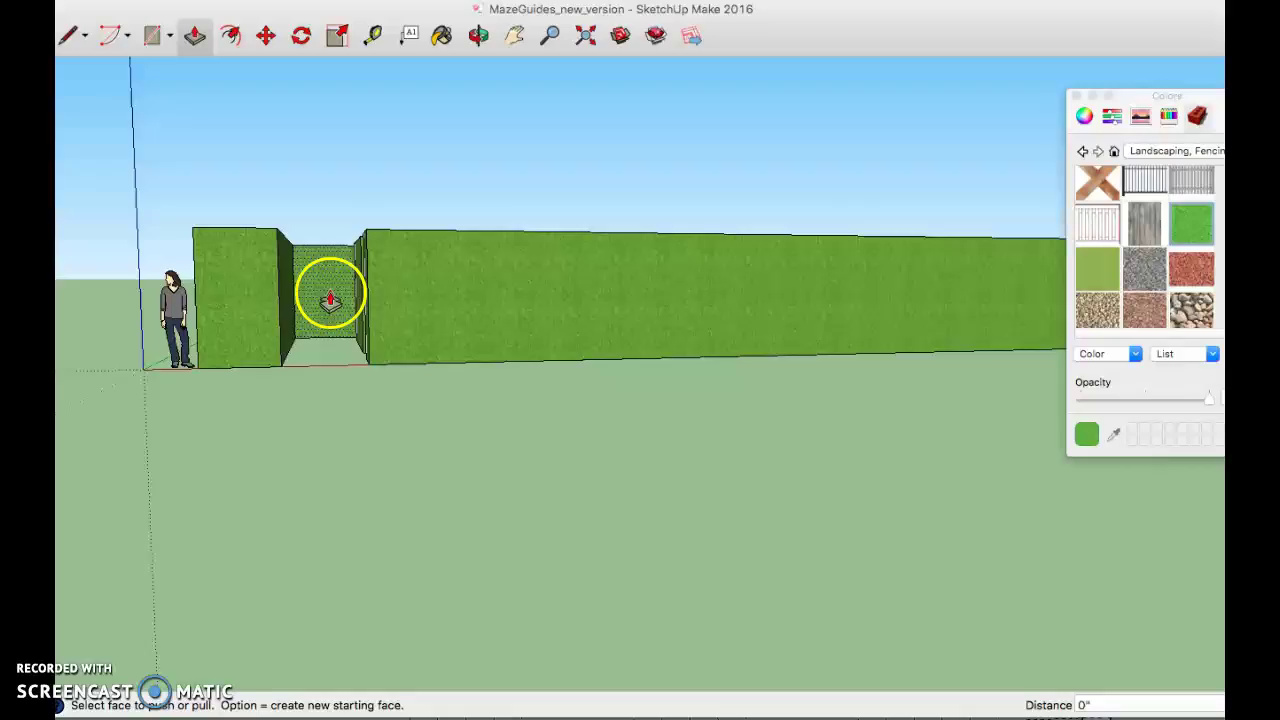
scroll(329, 309, "up", 2)
scroll(322, 313, "up", 2)
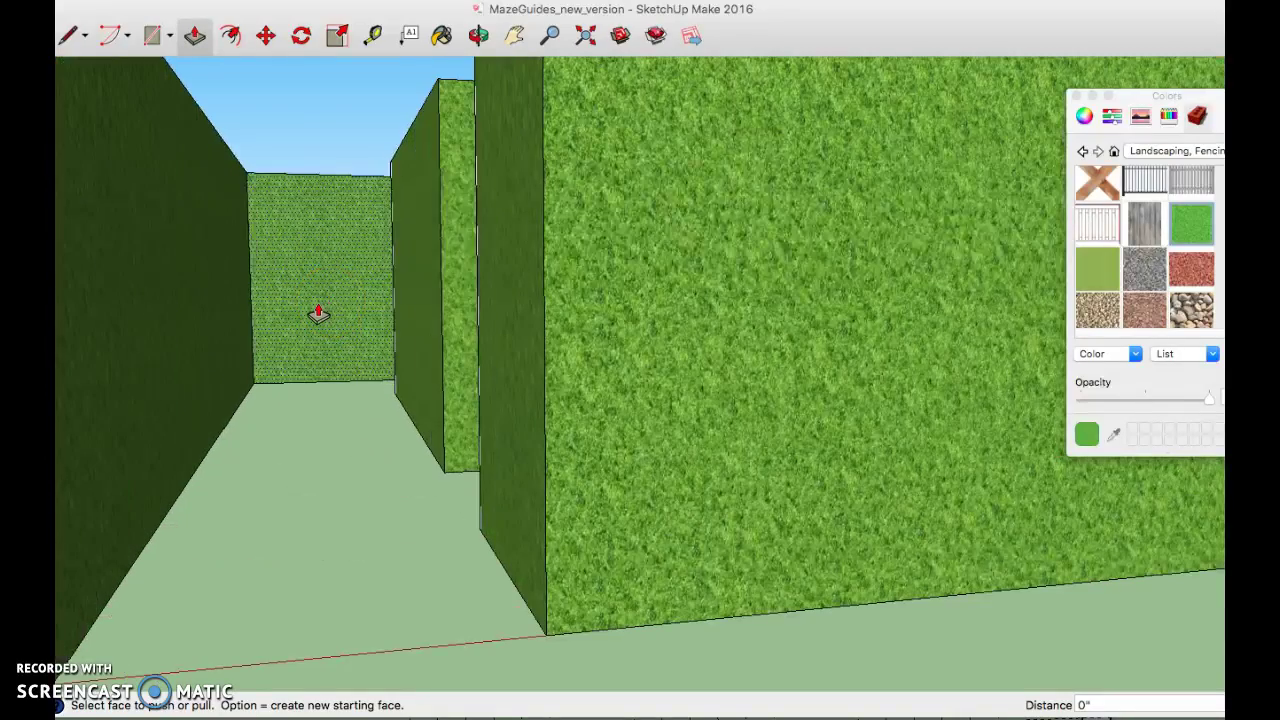
- Pan to frame the entrance corridor and open the Camera menu
left_click(512, 36)
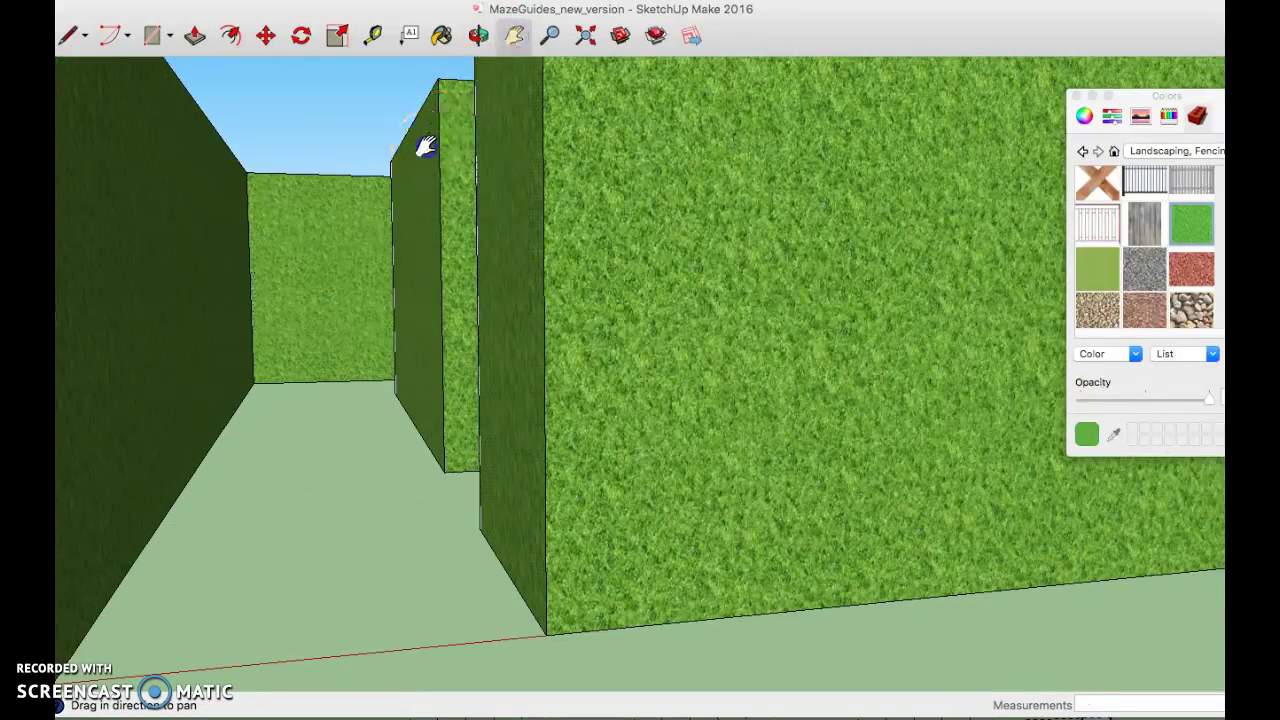
left_click_drag(423, 143, 503, 134)
left_click_drag(334, 134, 336, 137)
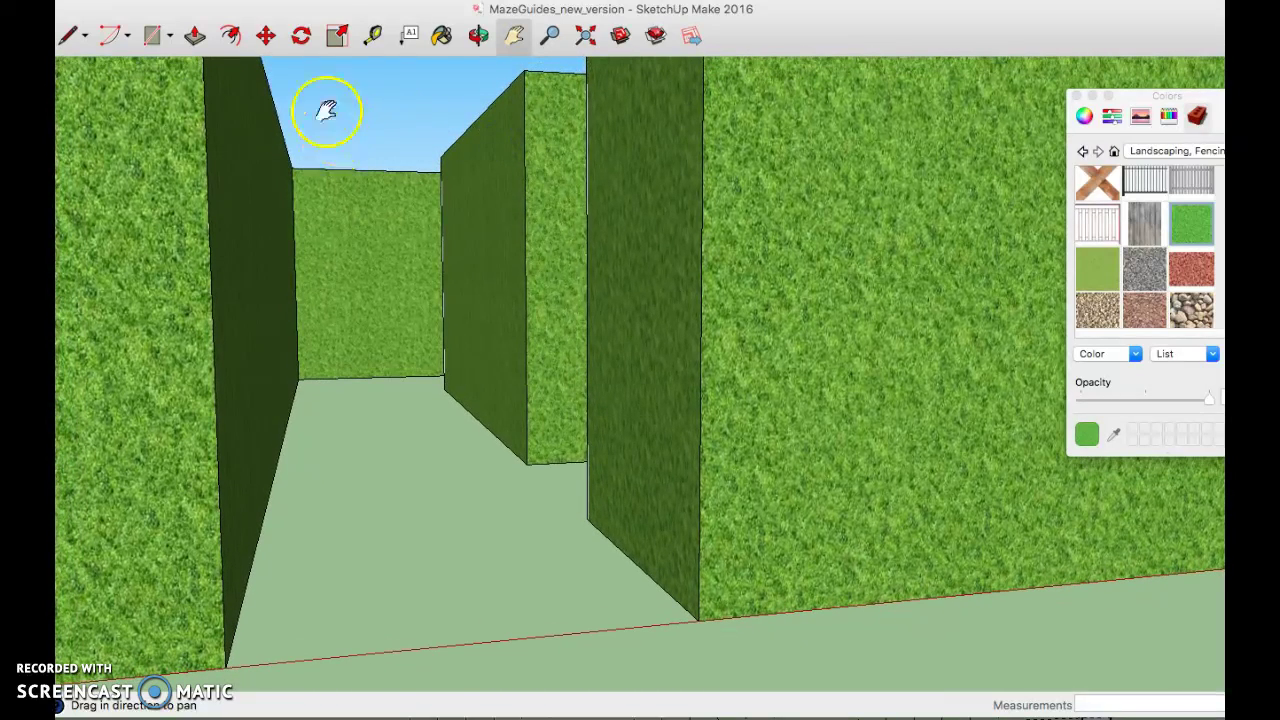
left_click(314, 3)
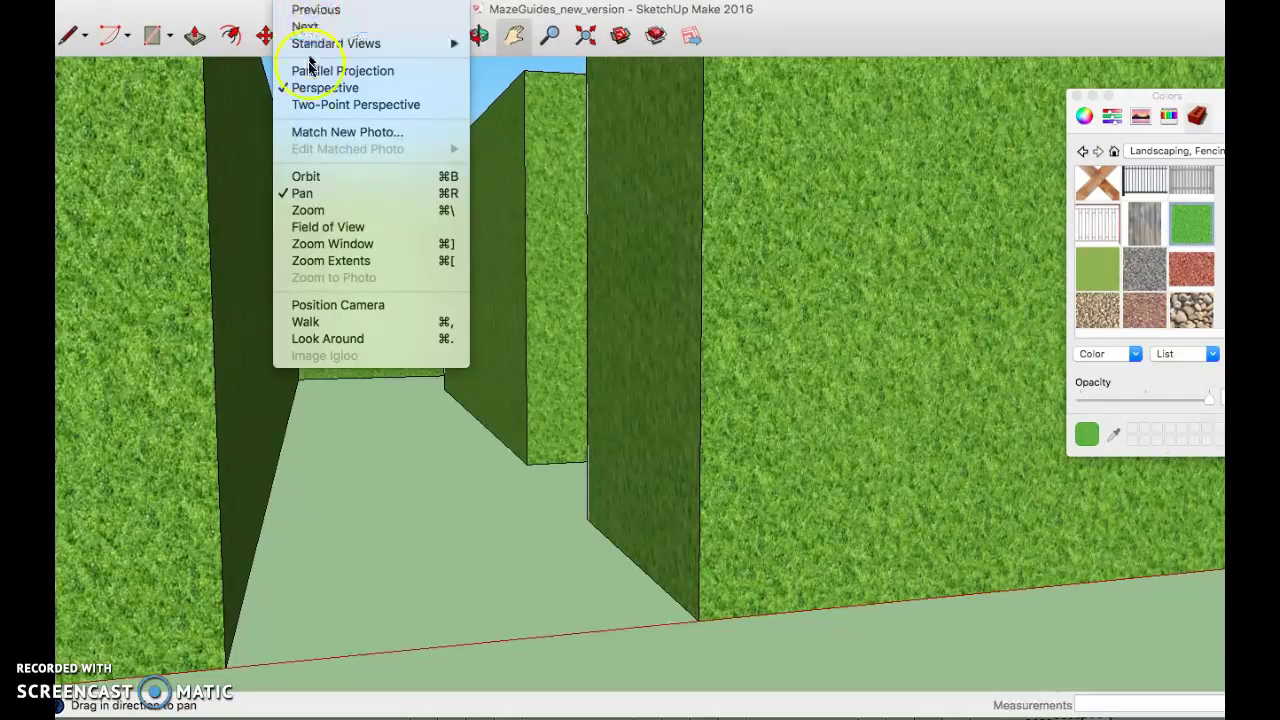
- Choose Camera > Walk and walk forward into the corridor toward the far hedge wall
left_click(305, 322)
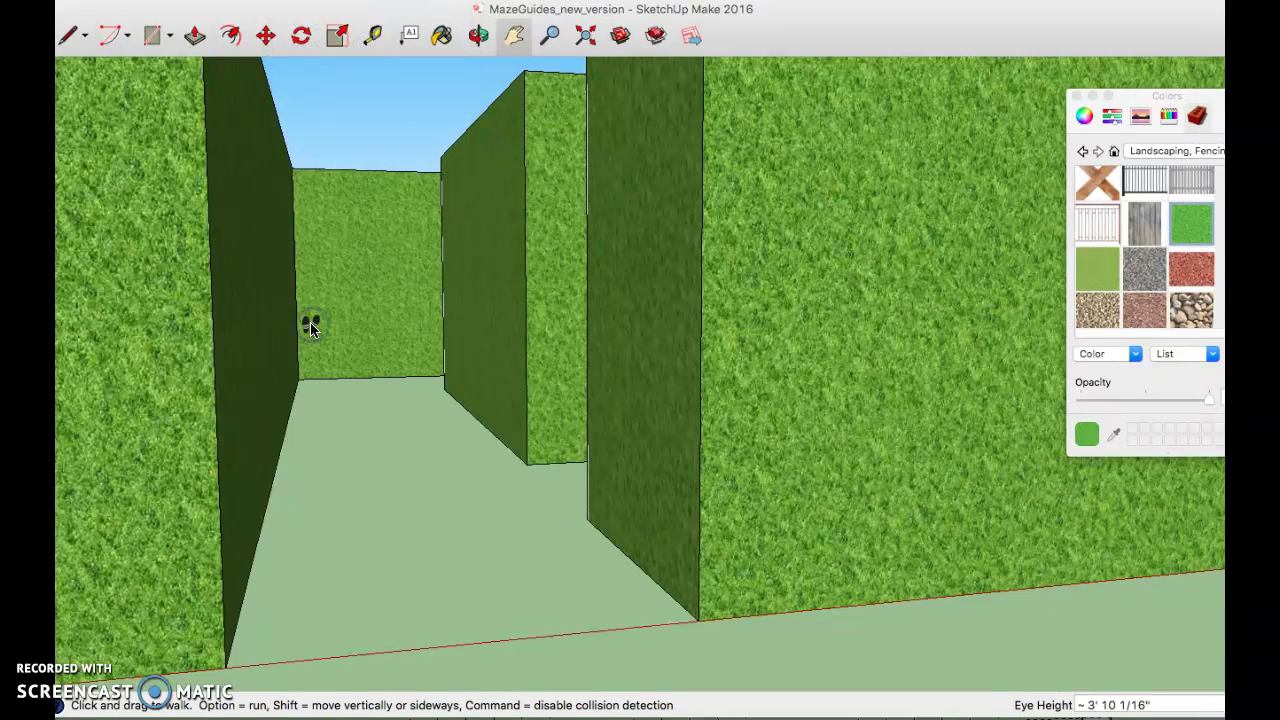
left_click(373, 343)
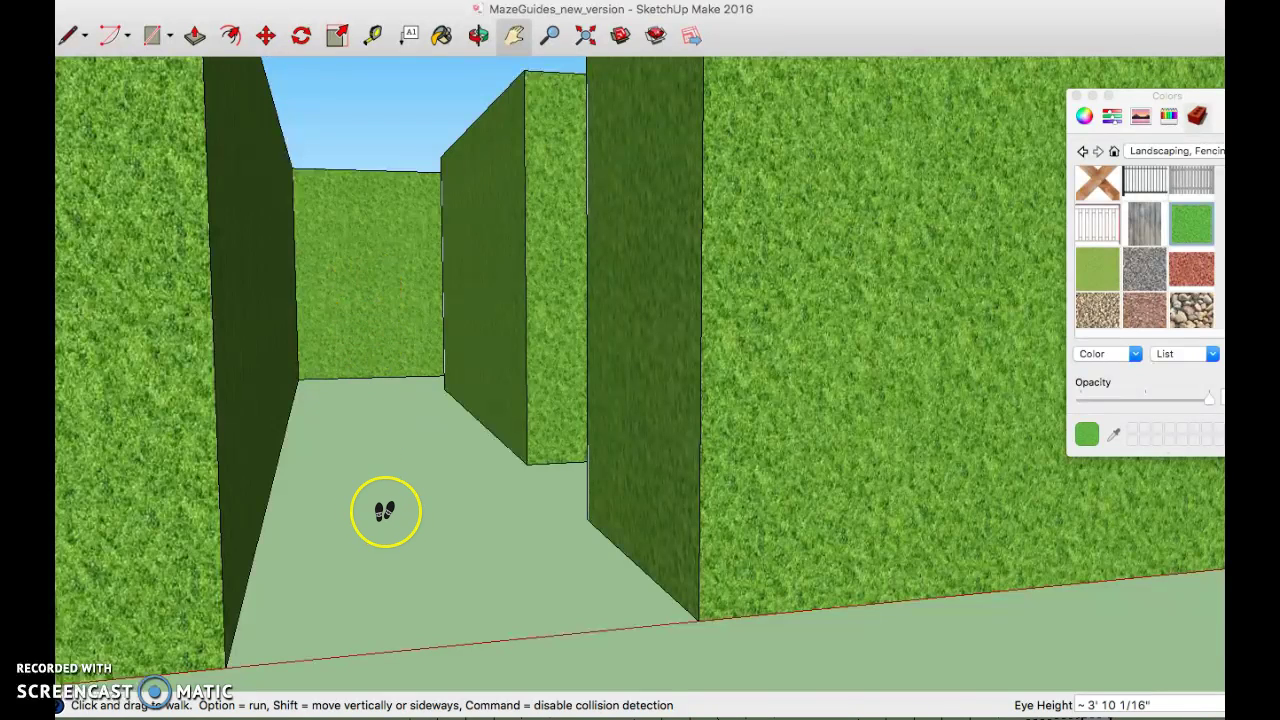
left_click_drag(384, 511, 384, 511)
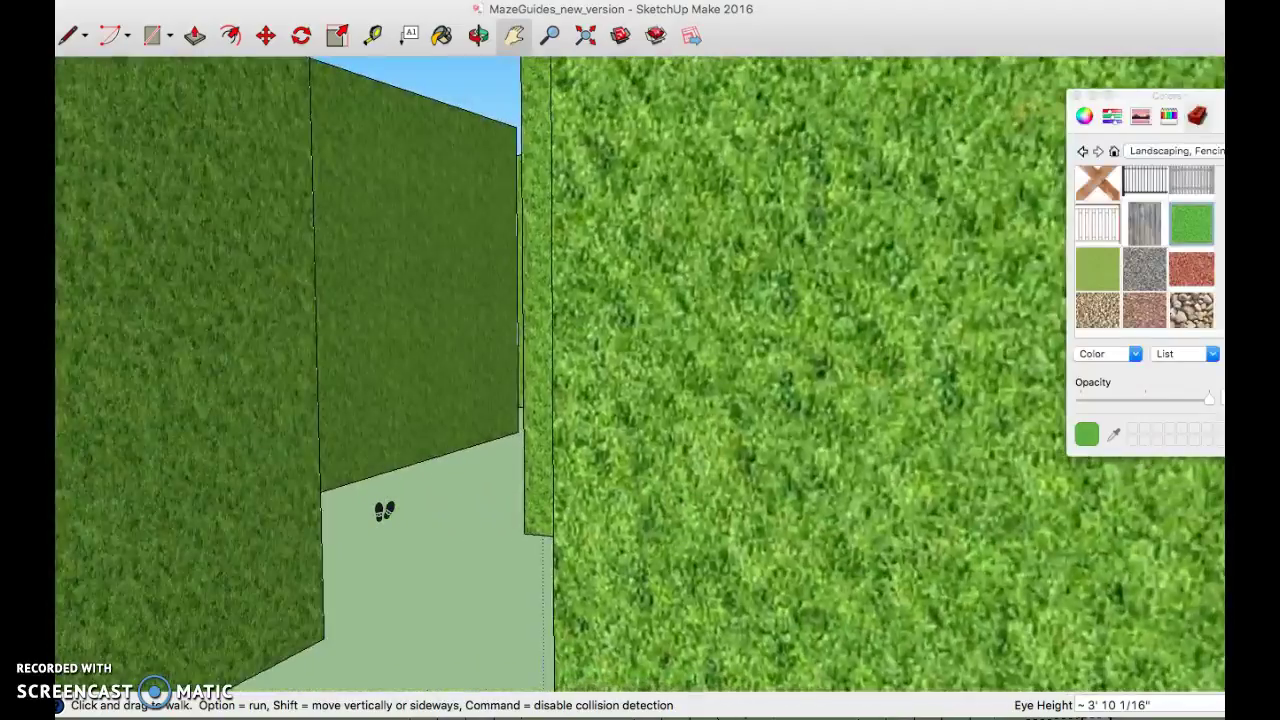
- Look around, then turn left to face the open gap and step between the hedges
left_click_drag(384, 511, 384, 511)
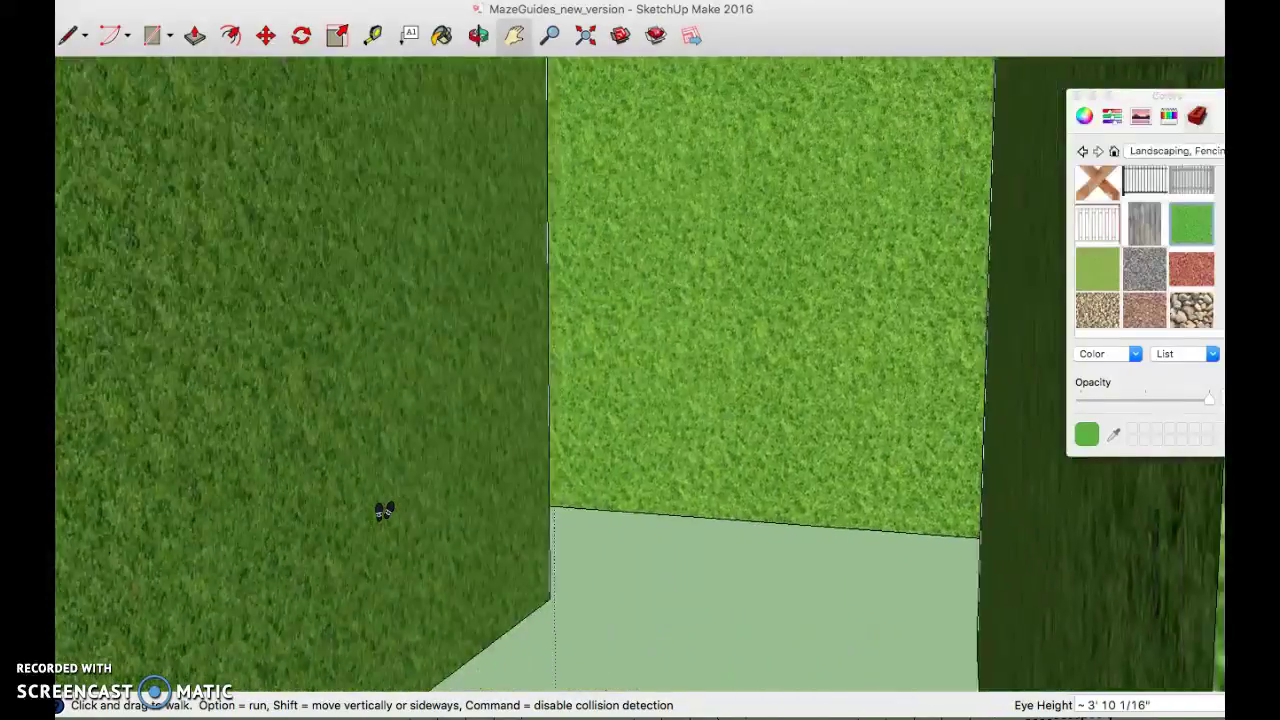
left_click_drag(384, 511, 384, 511)
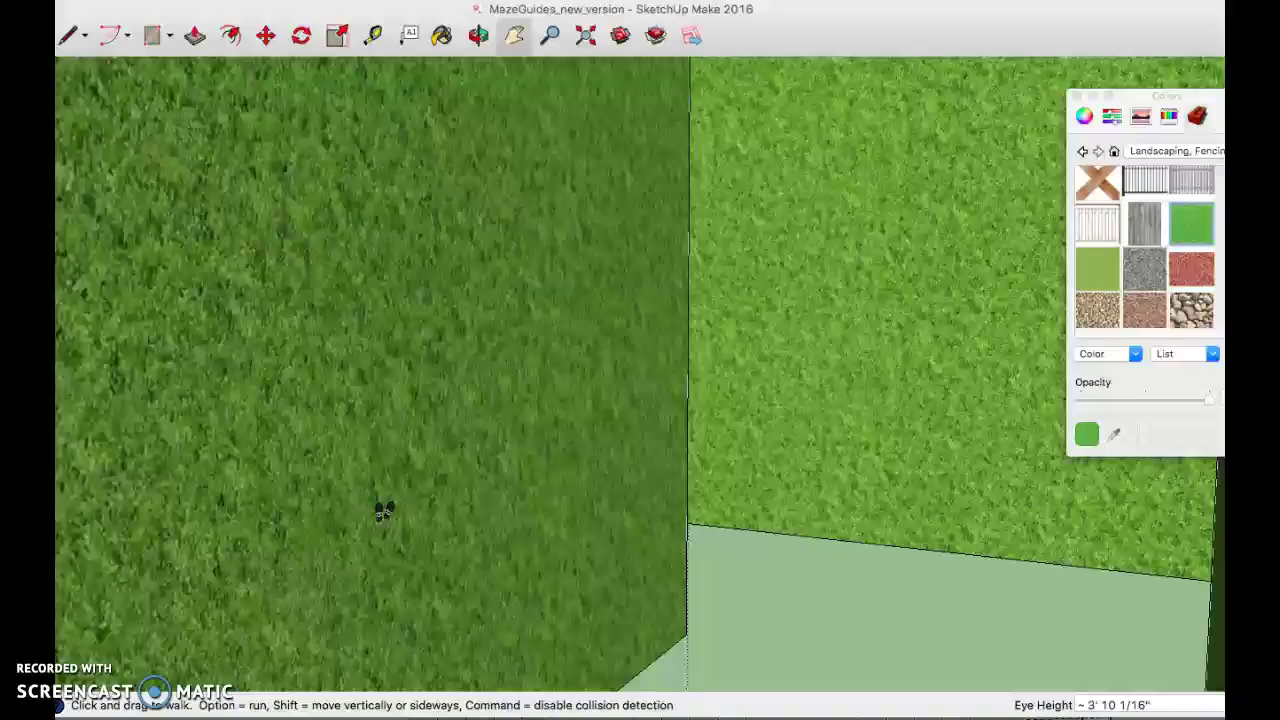
key("Up")
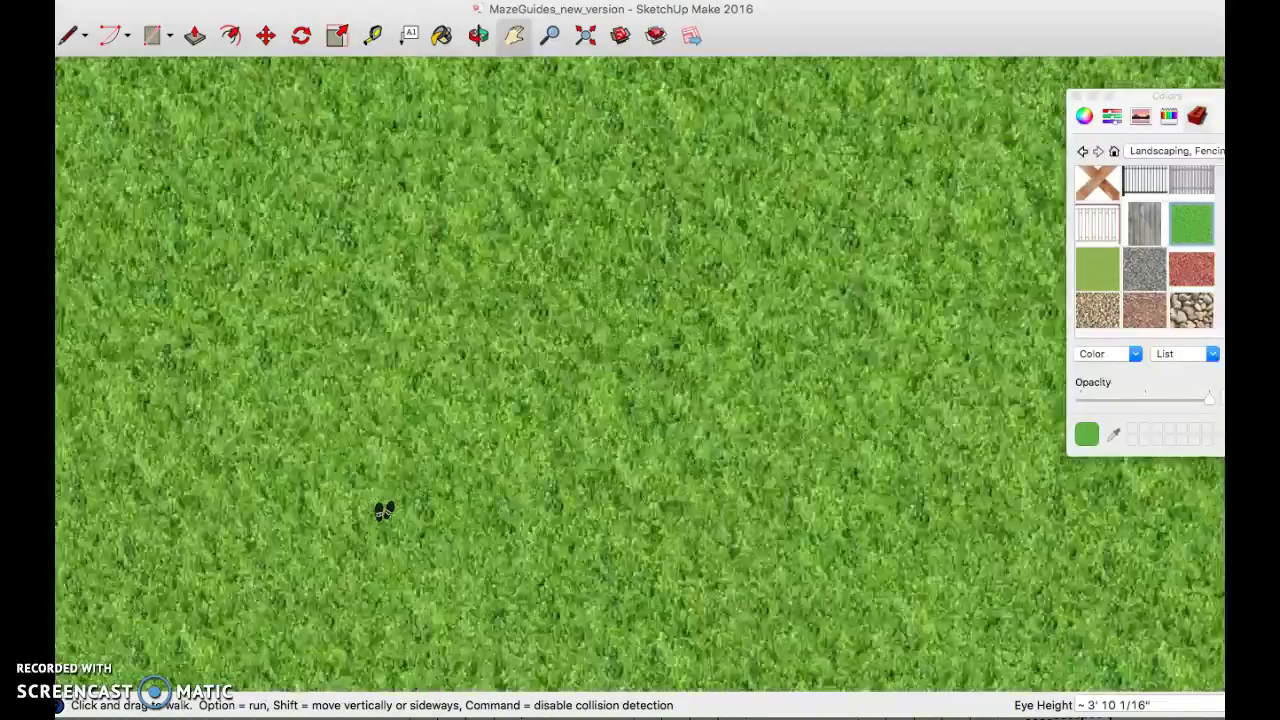
key("Left")
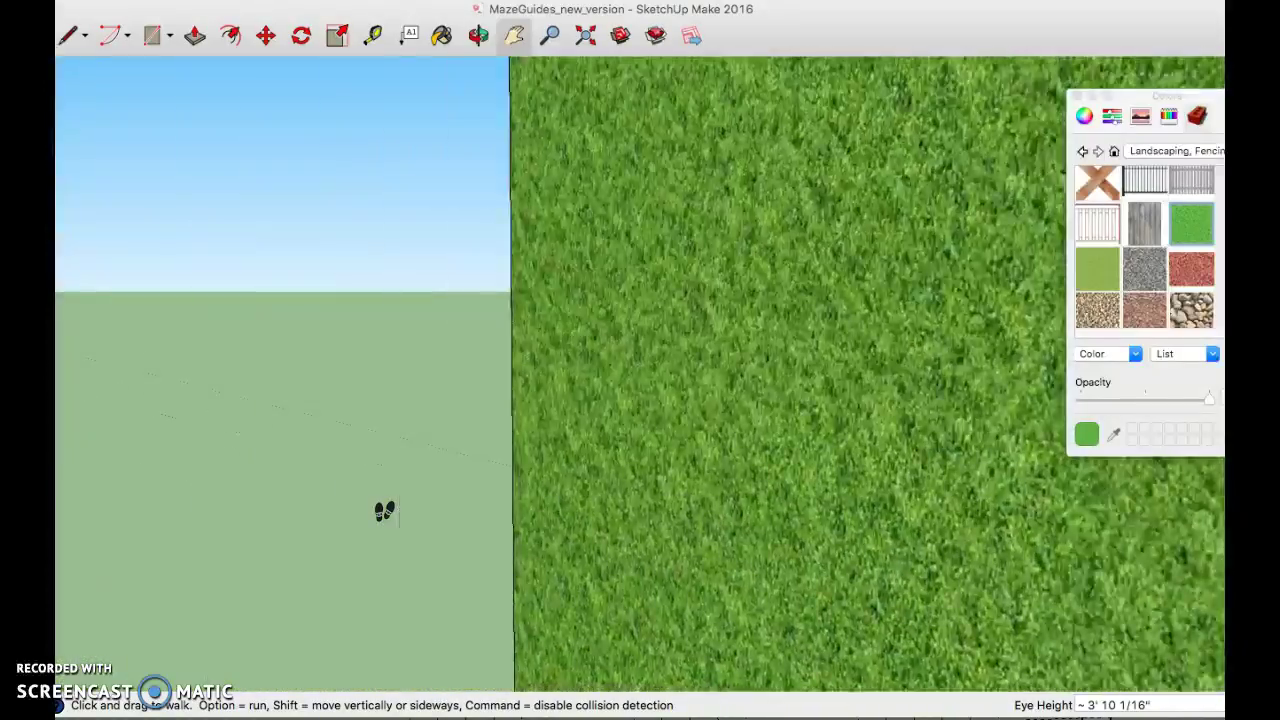
key("Left")
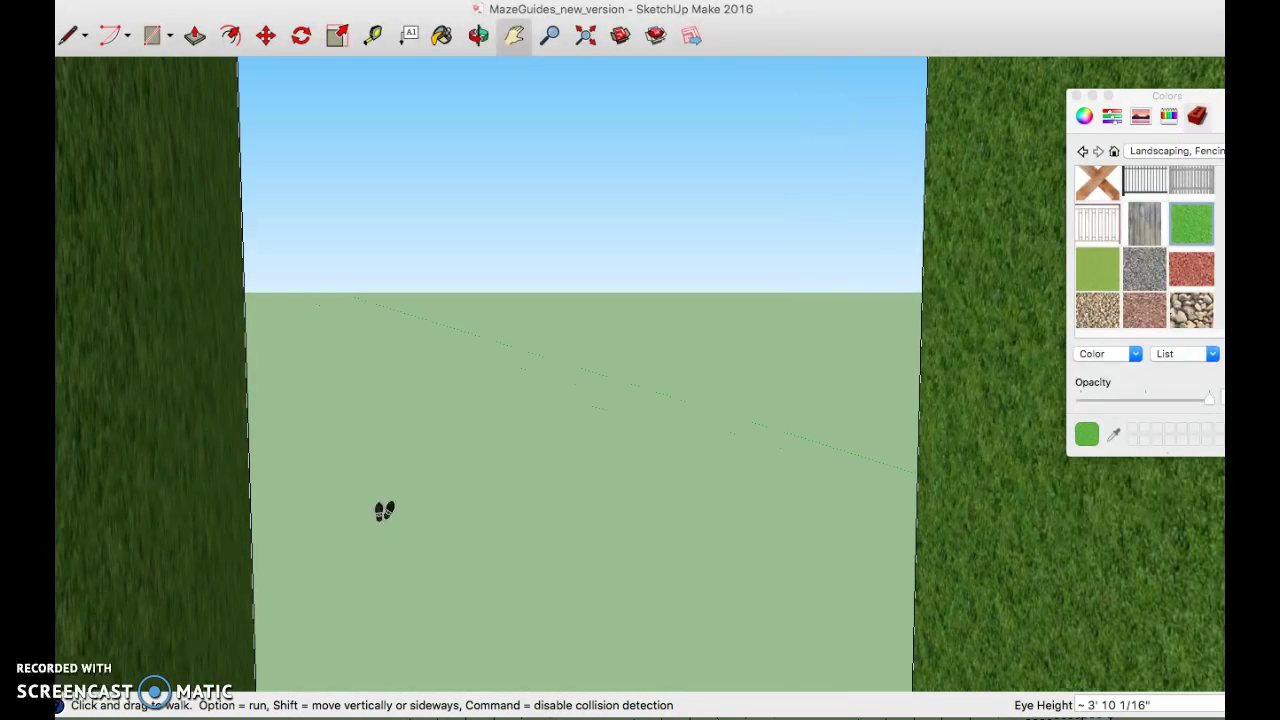
key("Up")
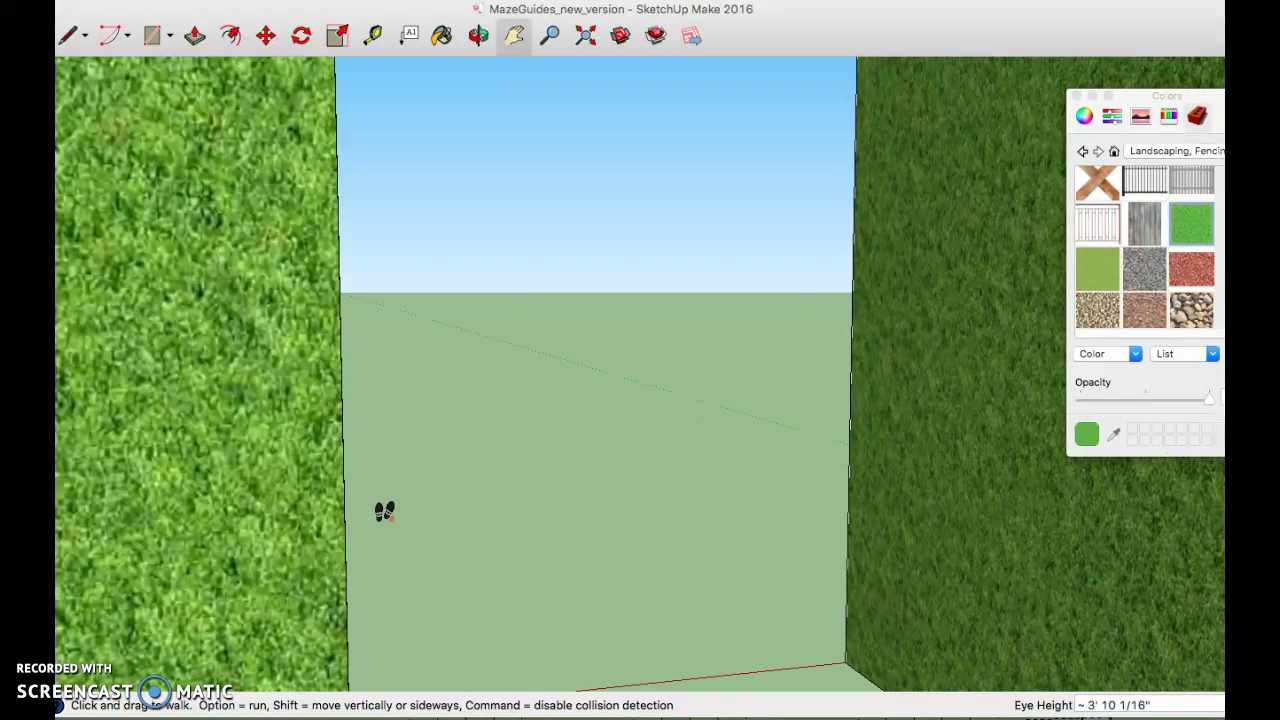
- Walk down the corridor past the maze exit onto open ground
left_click_drag(430, 487, 638, 342)
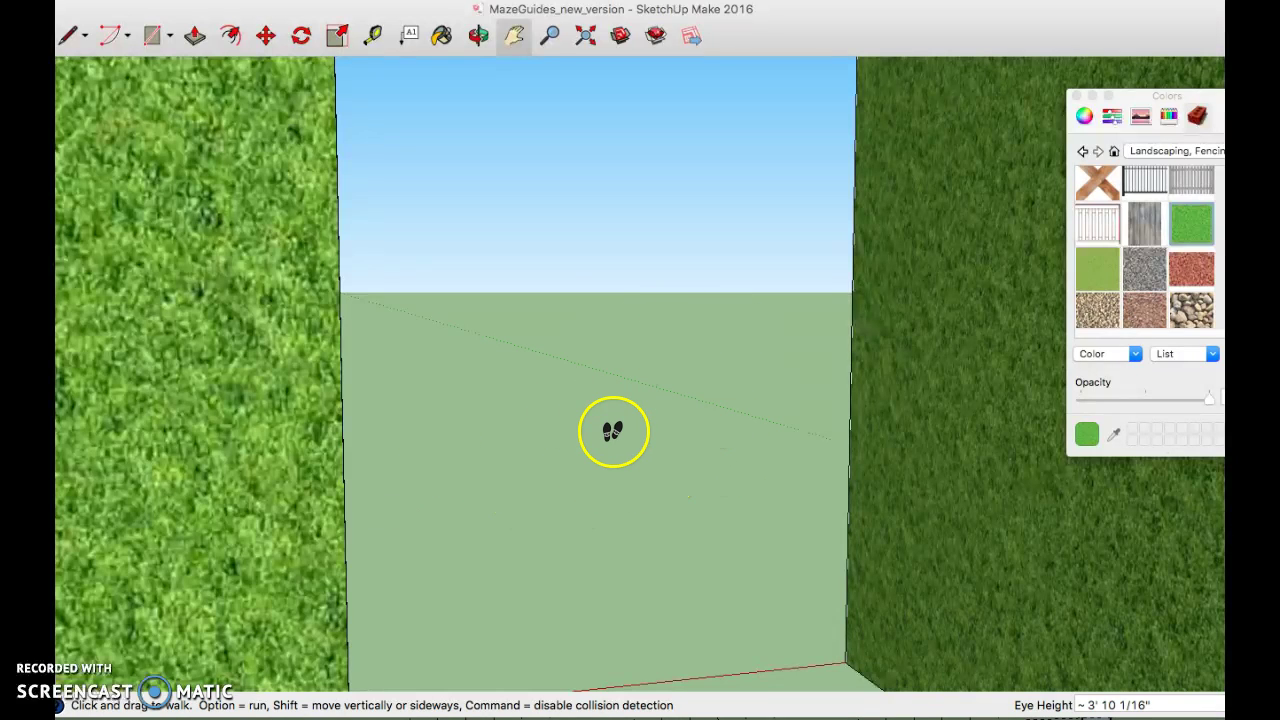
left_click_drag(614, 429, 614, 429)
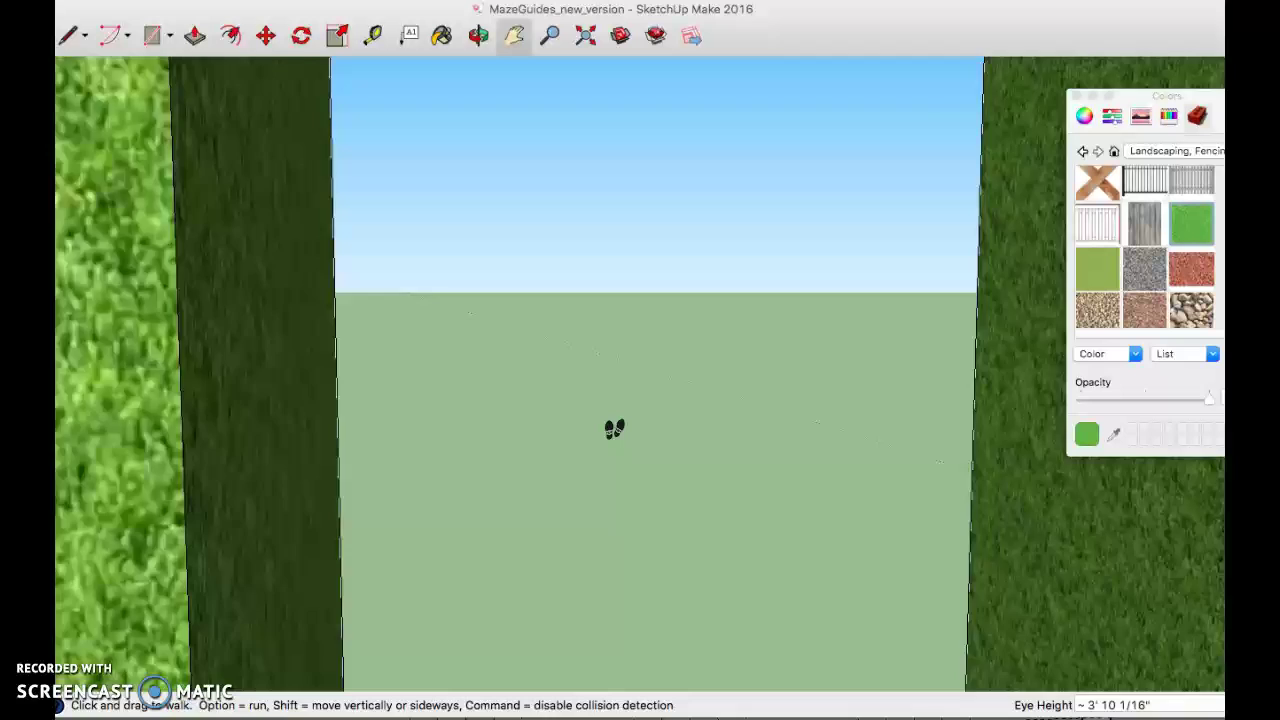
key("Up")
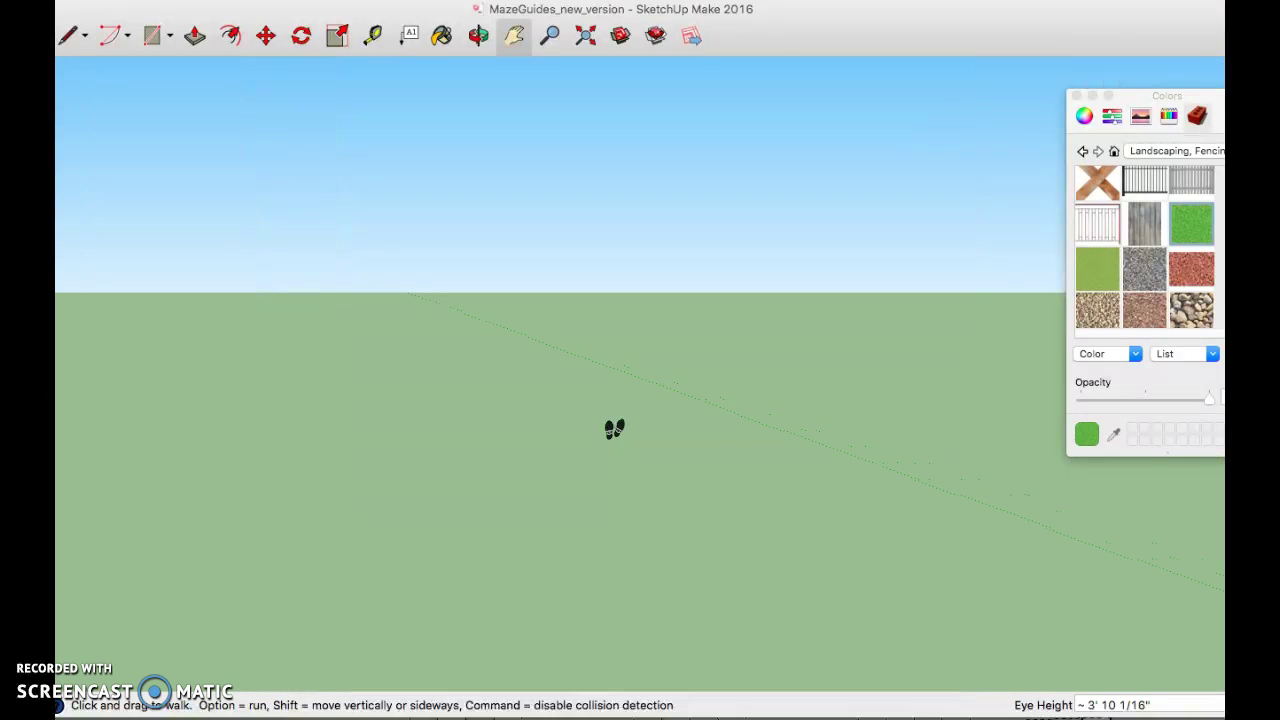